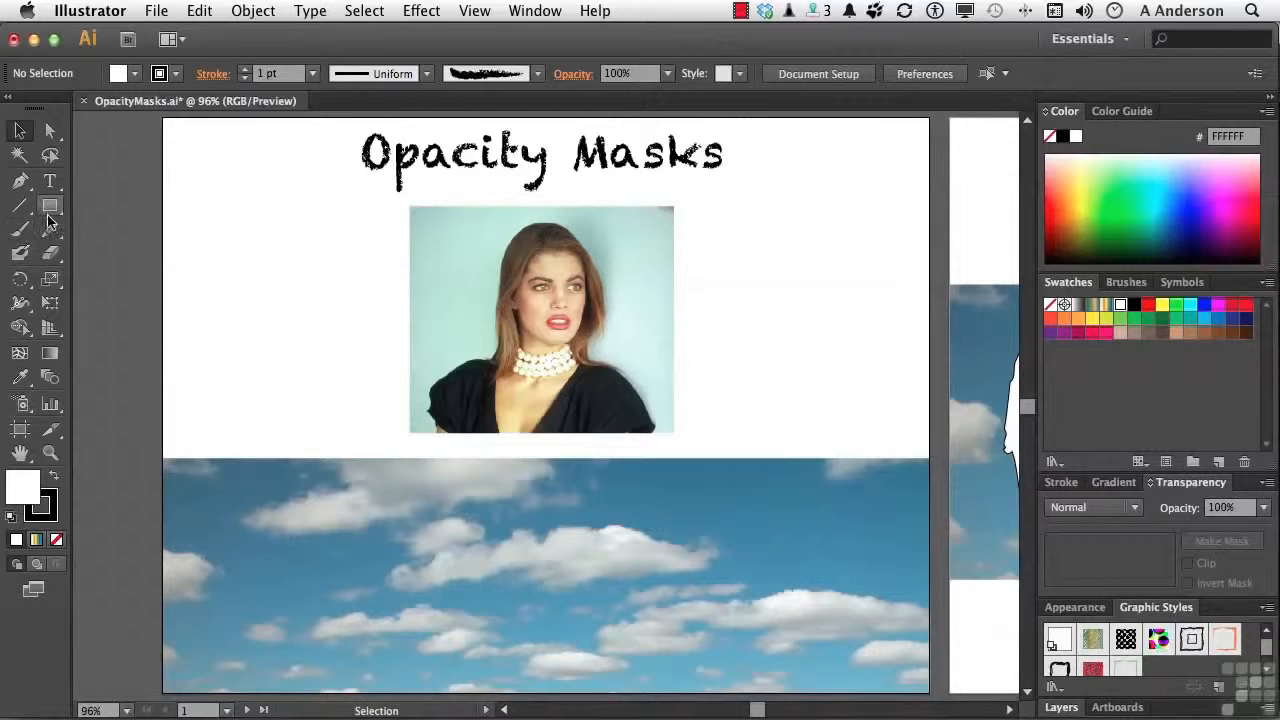
Draw a white ellipse of about 174 by 221 px centred over the portrait photo and remove its stroke
drag(50, 208, 142, 251)
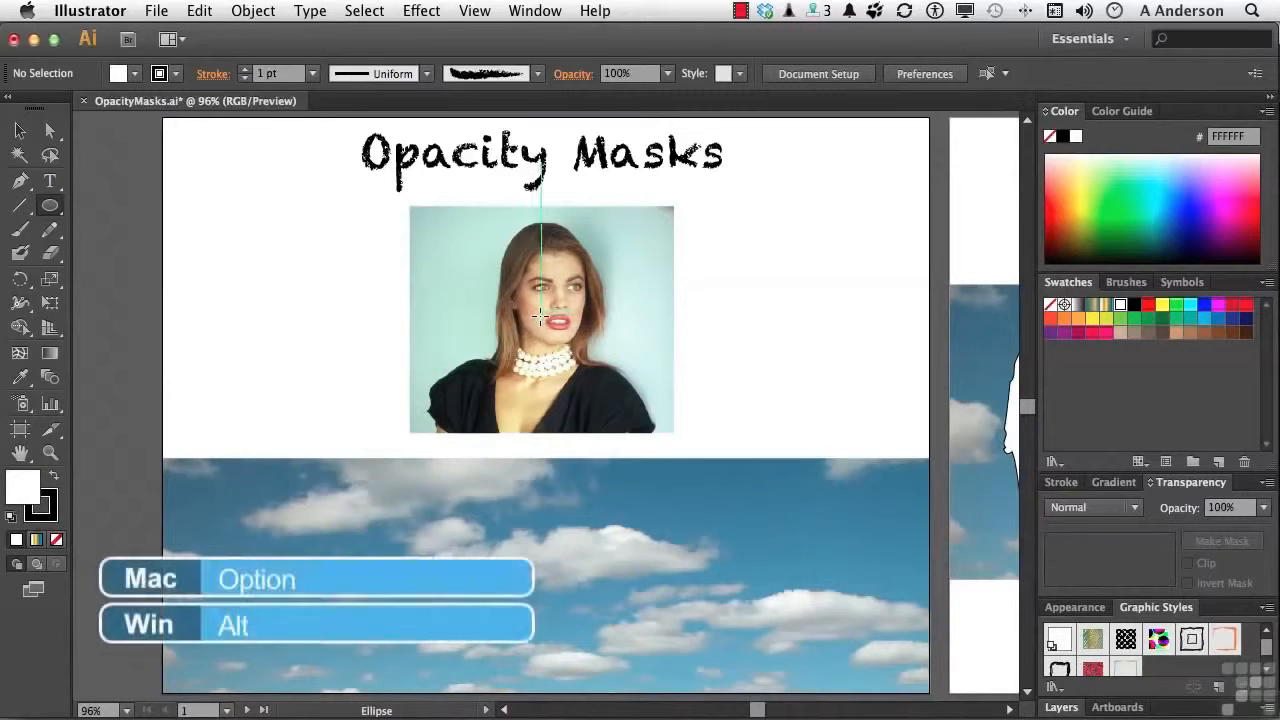
drag(540, 316, 618, 426)
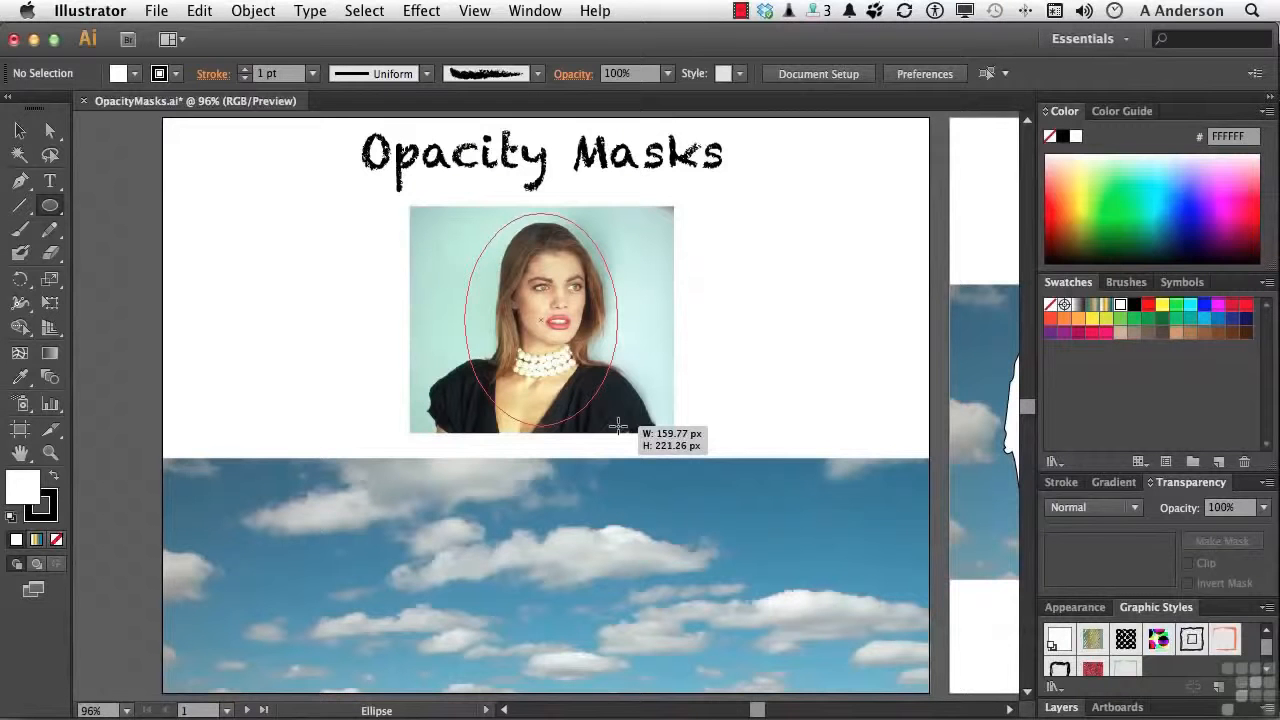
drag(618, 426, 624, 426)
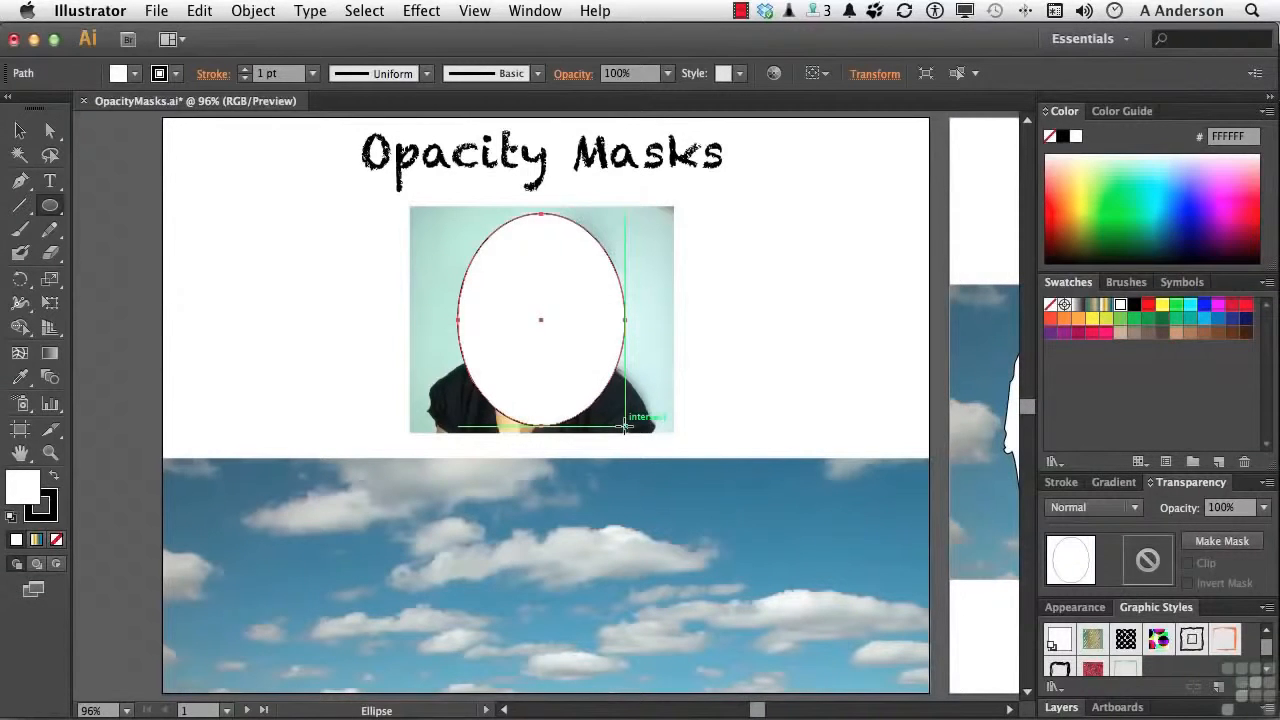
click(51, 512)
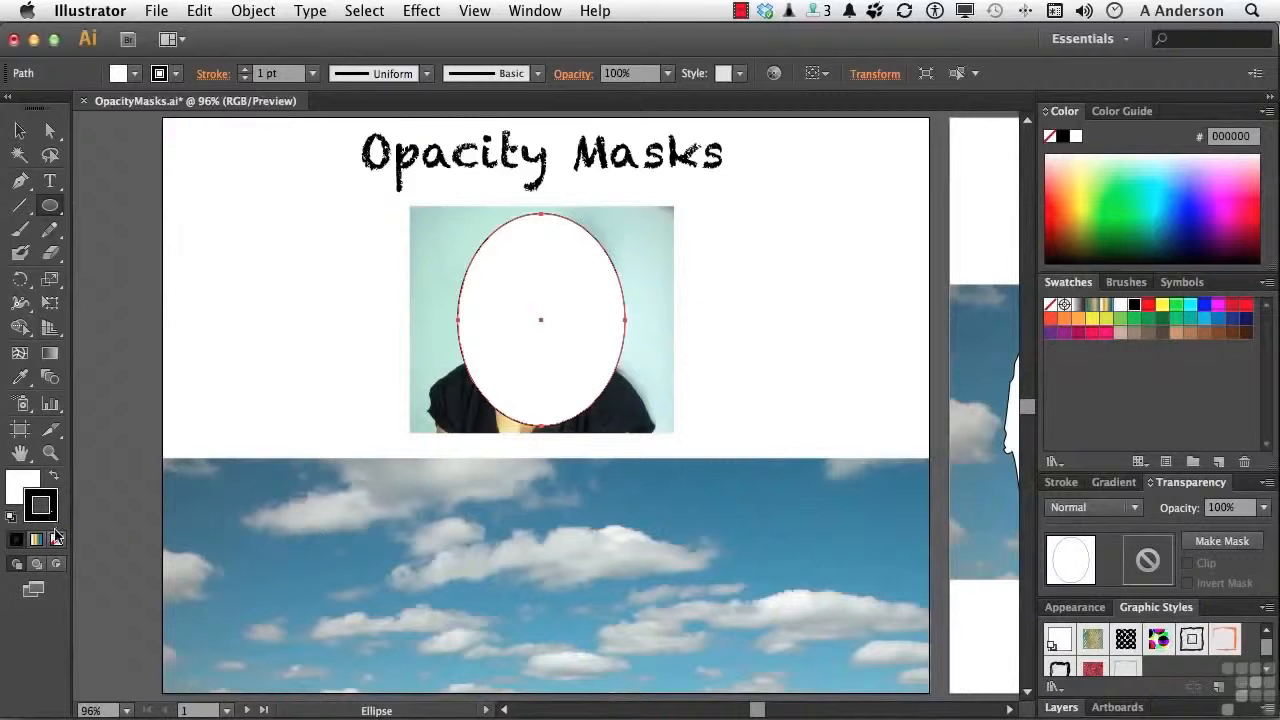
click(57, 545)
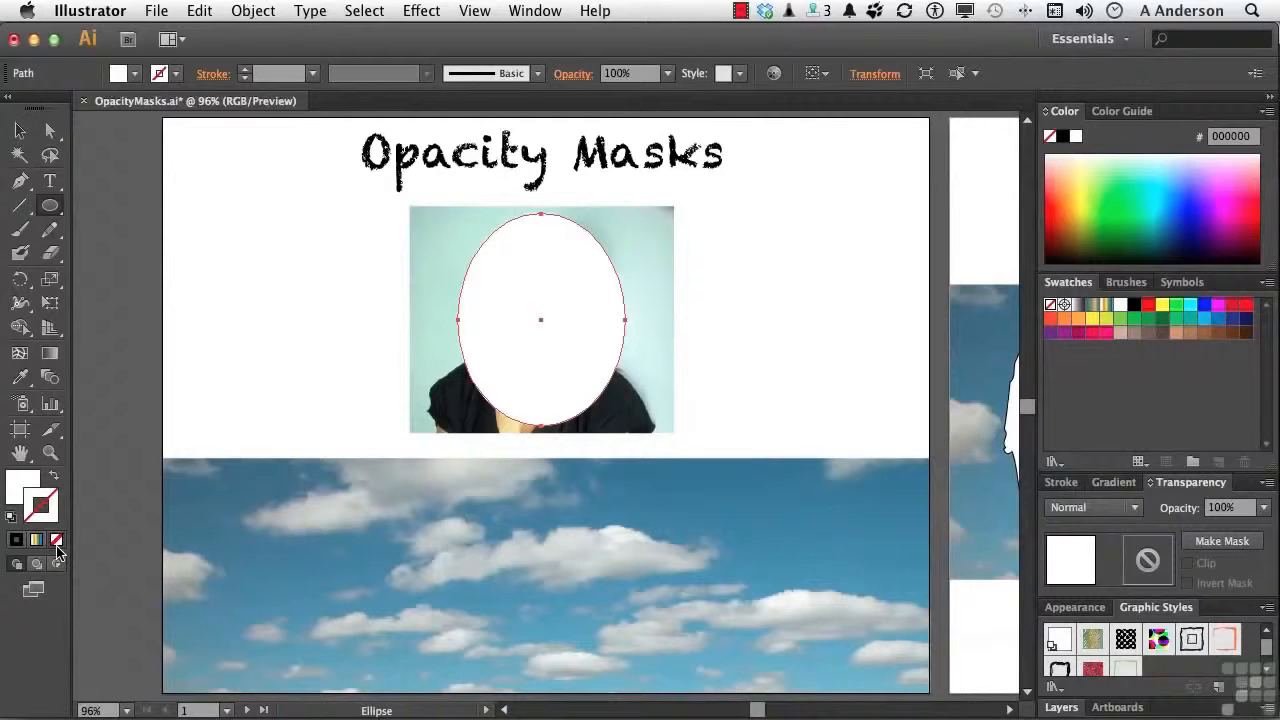
Apply a Gaussian Blur with a 6-pixel radius to the ellipse and select it together with the portrait photo
key(v)
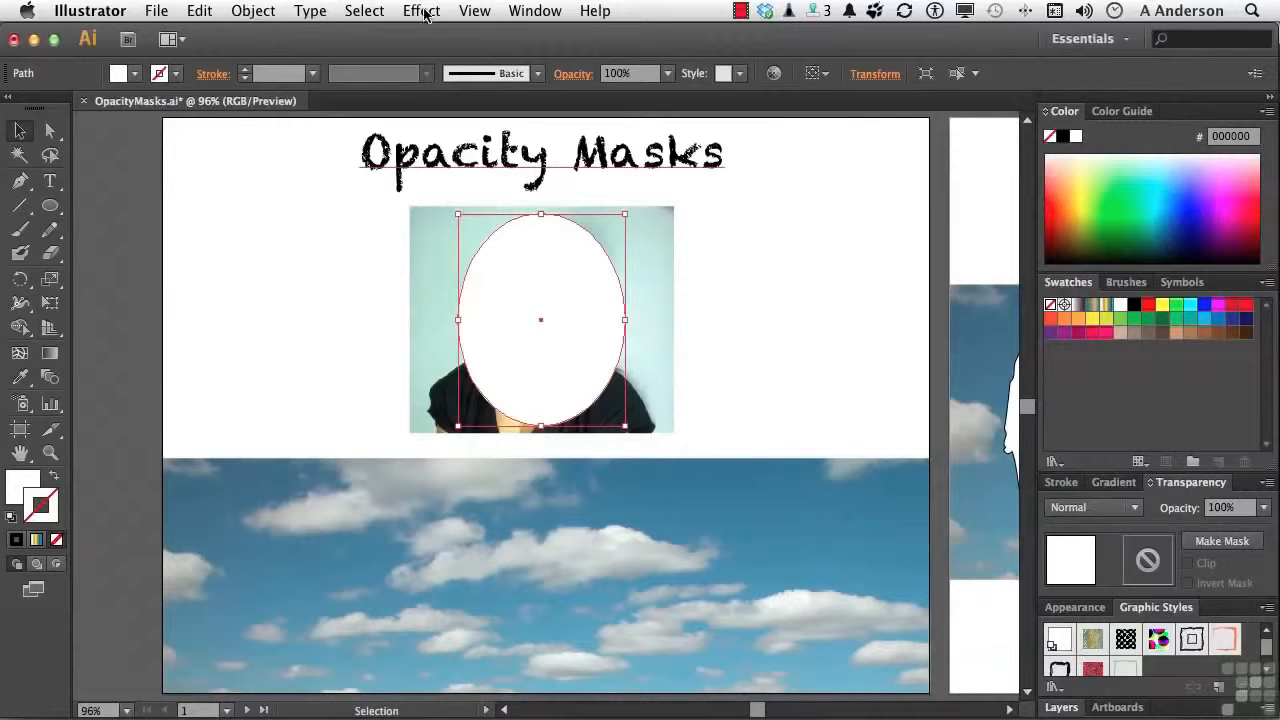
click(421, 11)
mouse_move(487, 398)
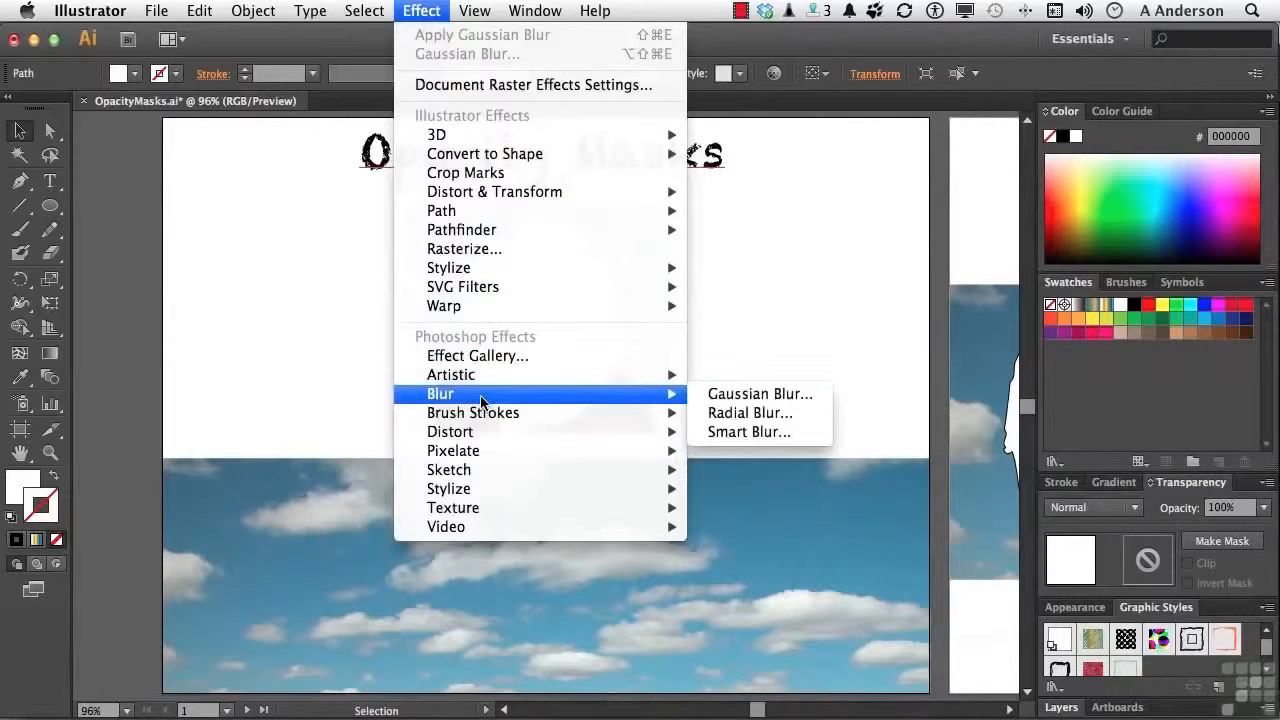
click(717, 393)
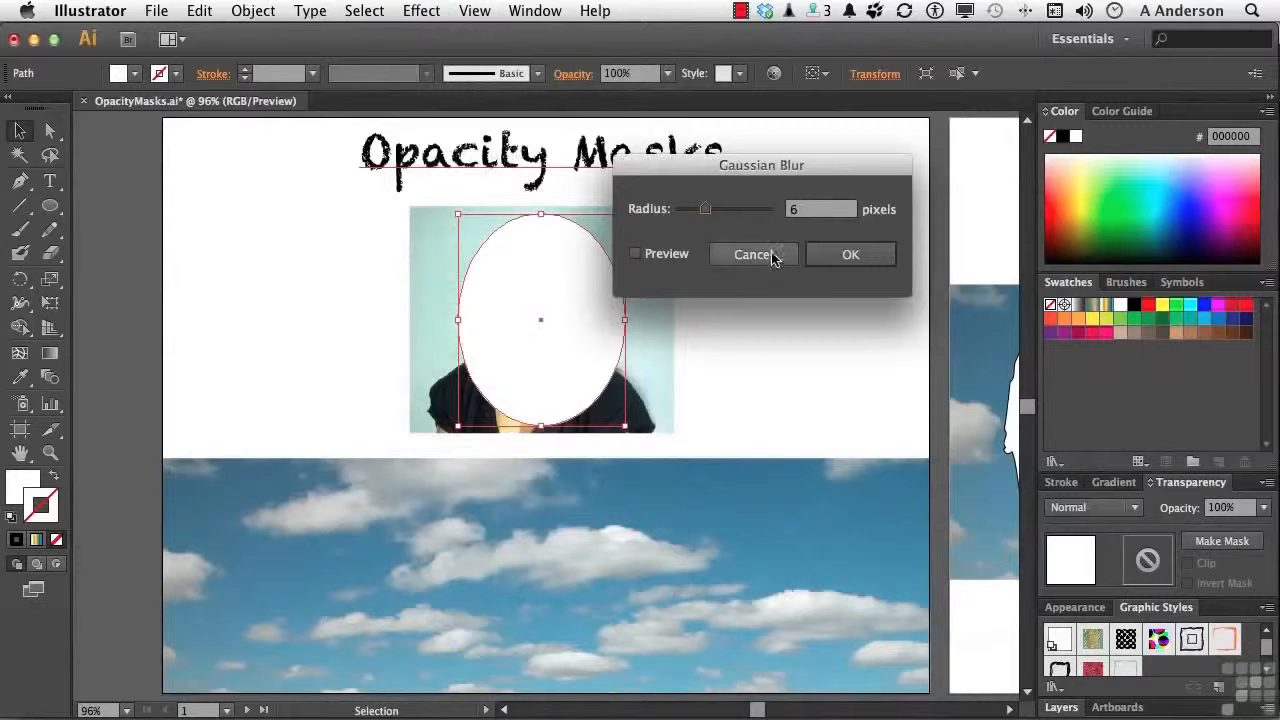
click(648, 254)
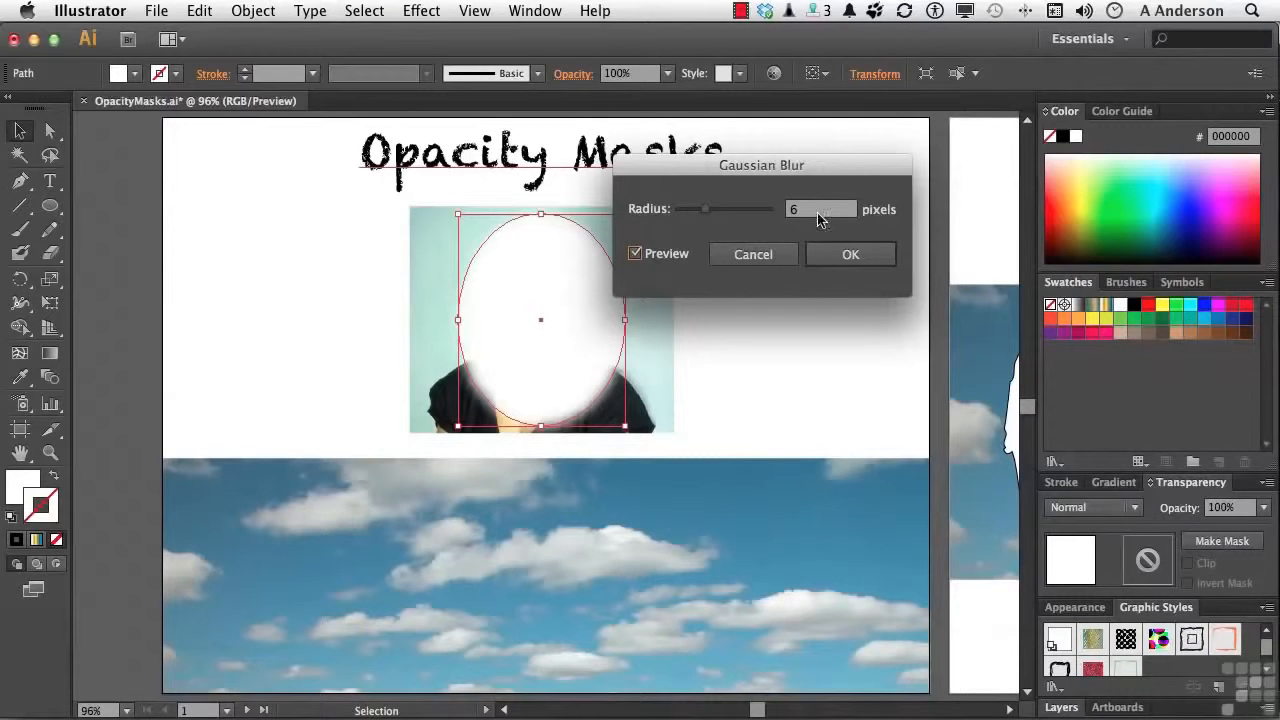
click(847, 254)
click(841, 262)
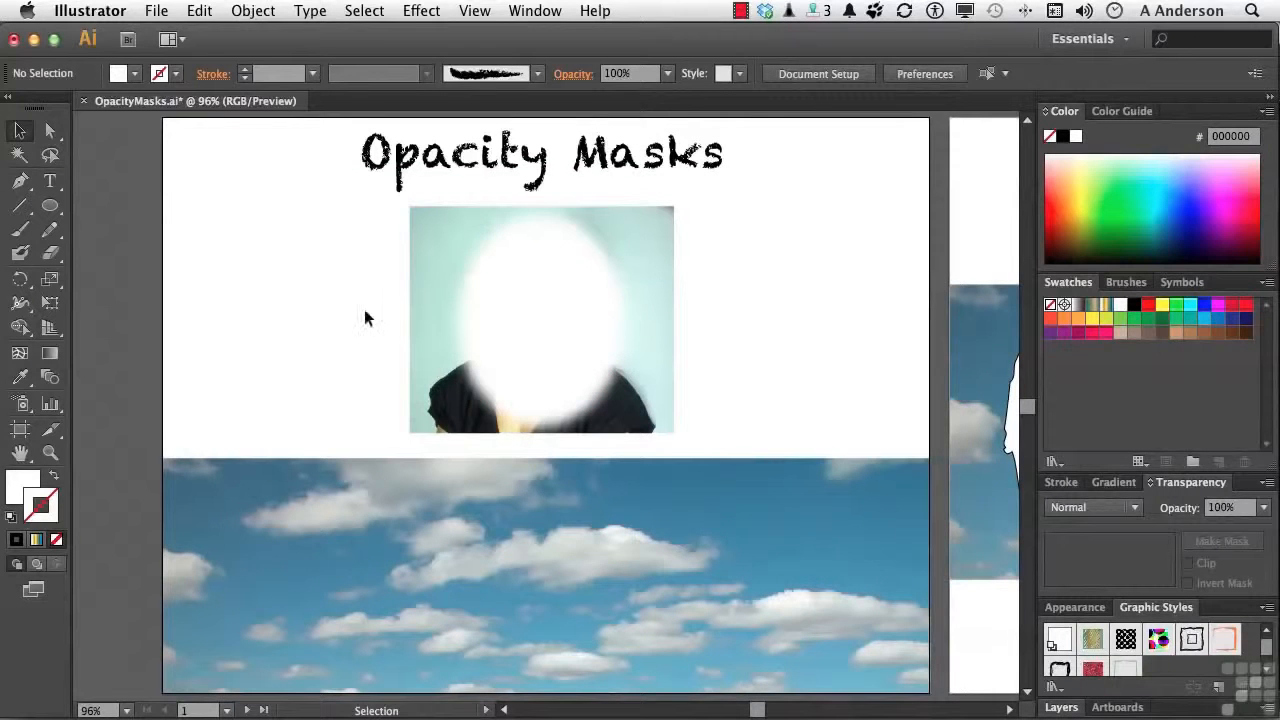
drag(326, 302, 521, 318)
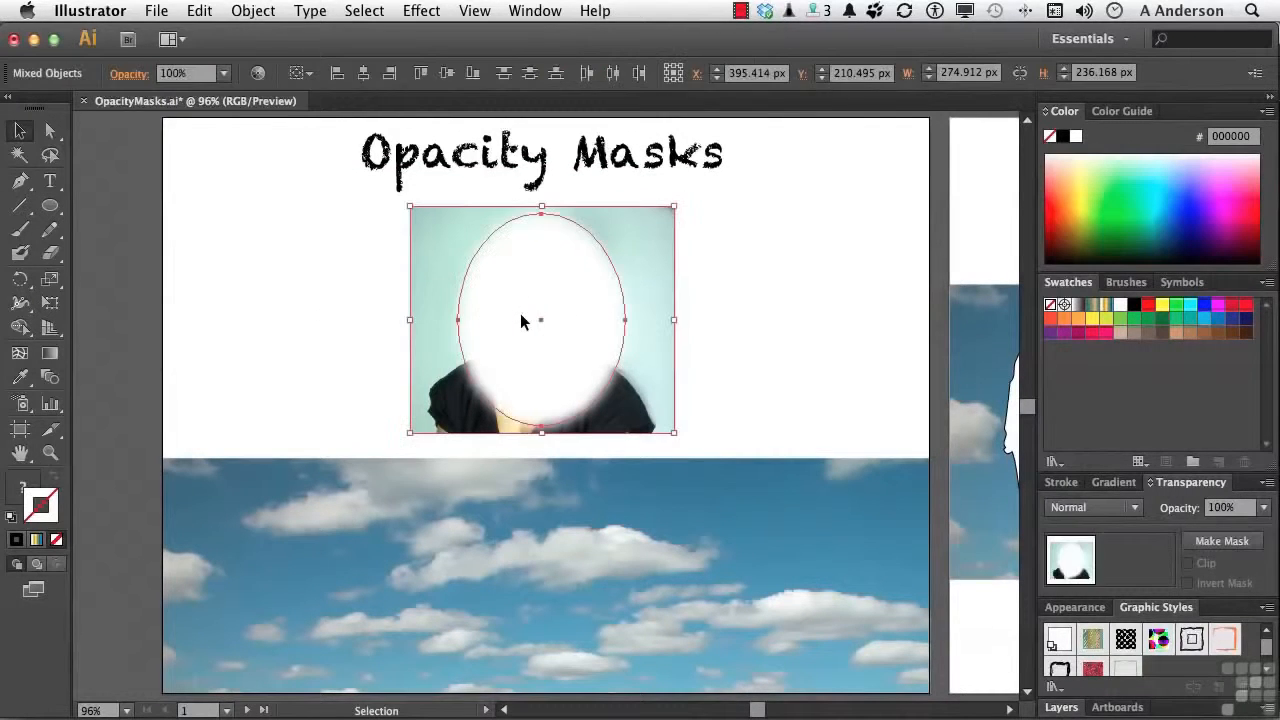
Try a clipping mask on the portrait with the blurred ellipse, check its edge unselected, and undo the mask
click(271, 13)
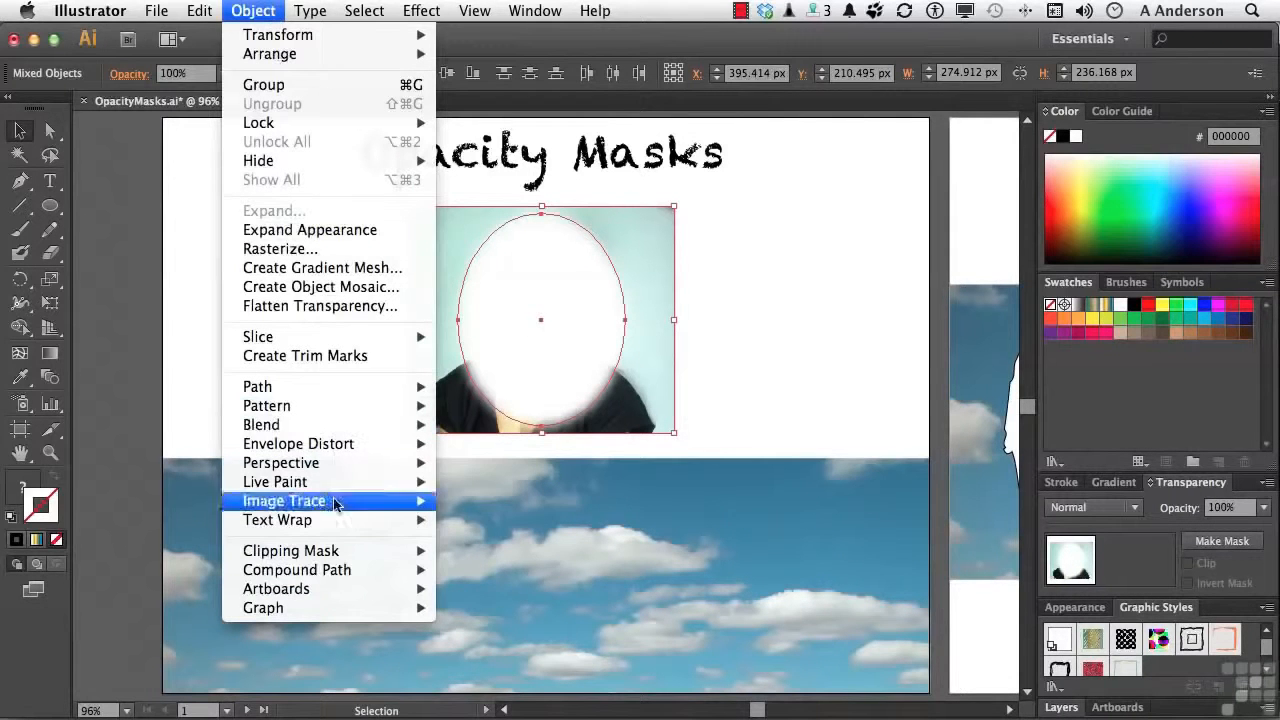
mouse_move(326, 549)
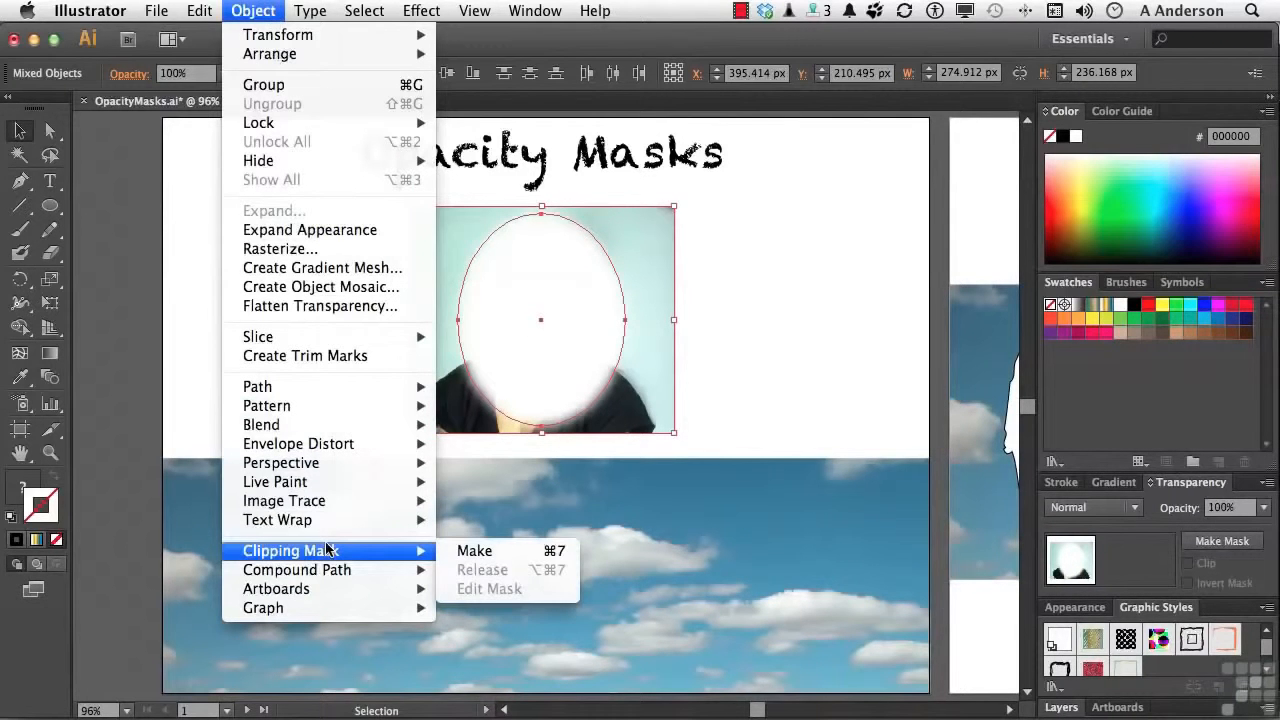
click(468, 550)
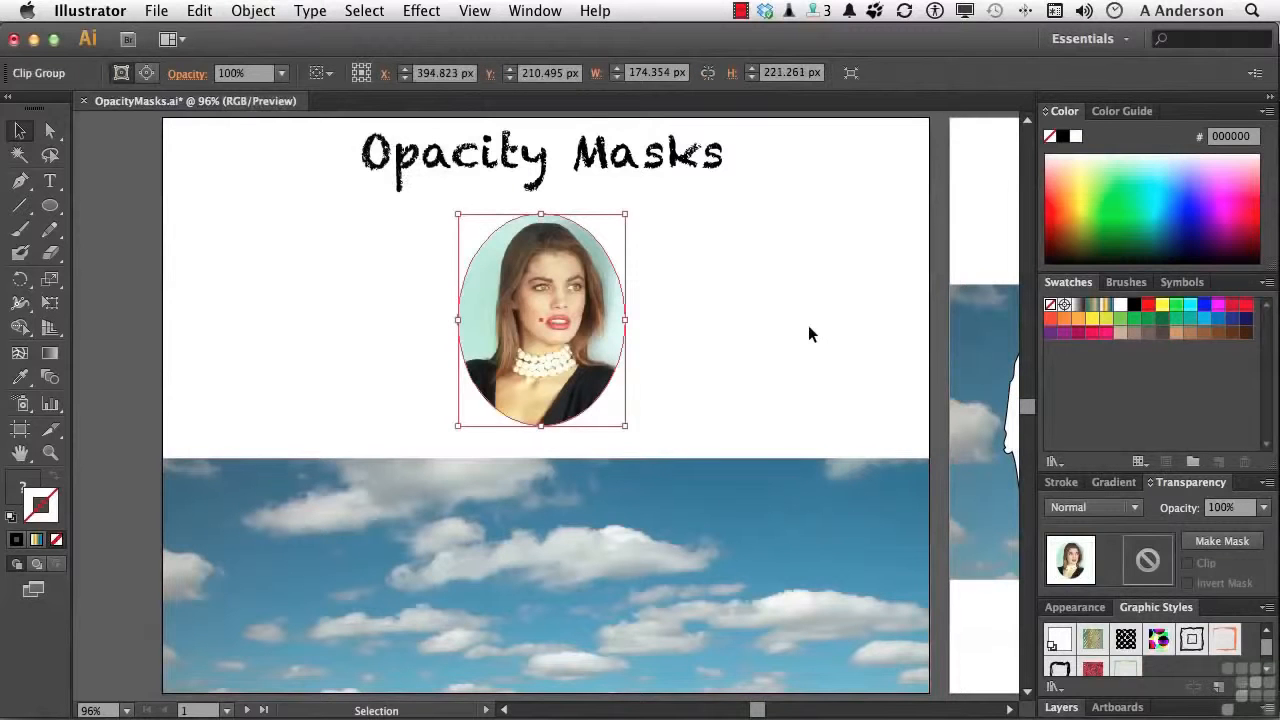
click(810, 328)
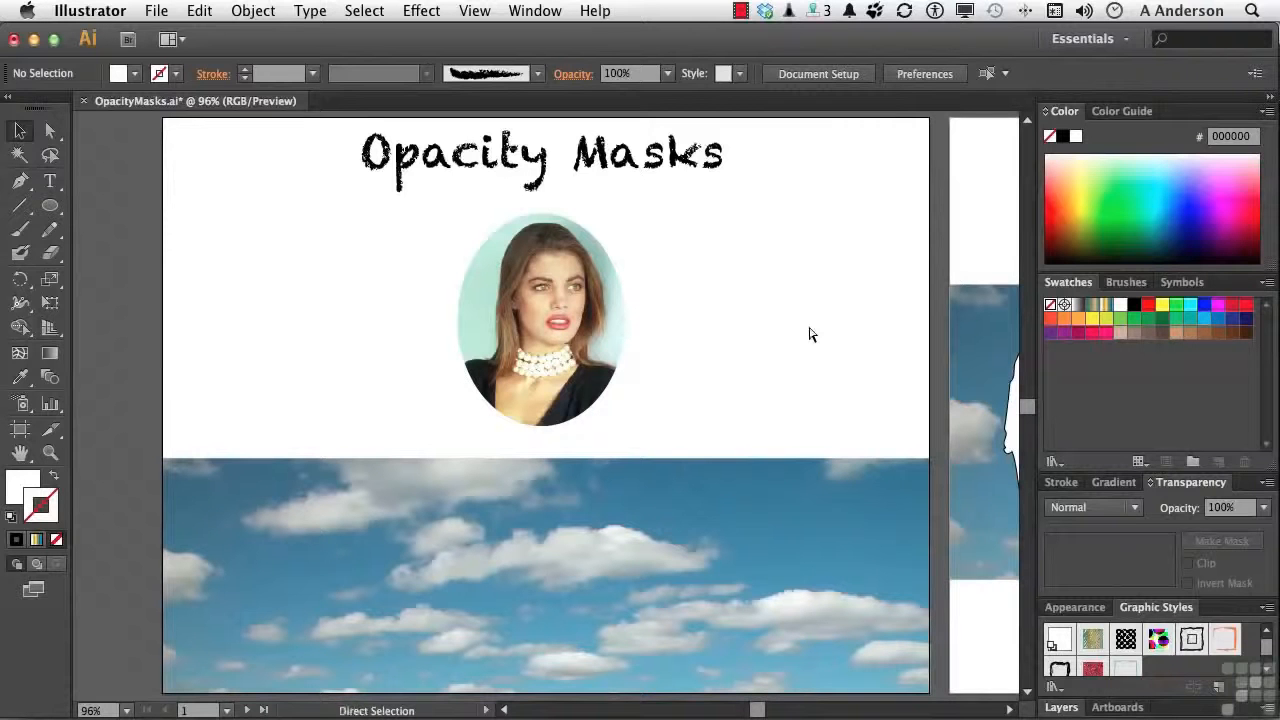
key(super+z)
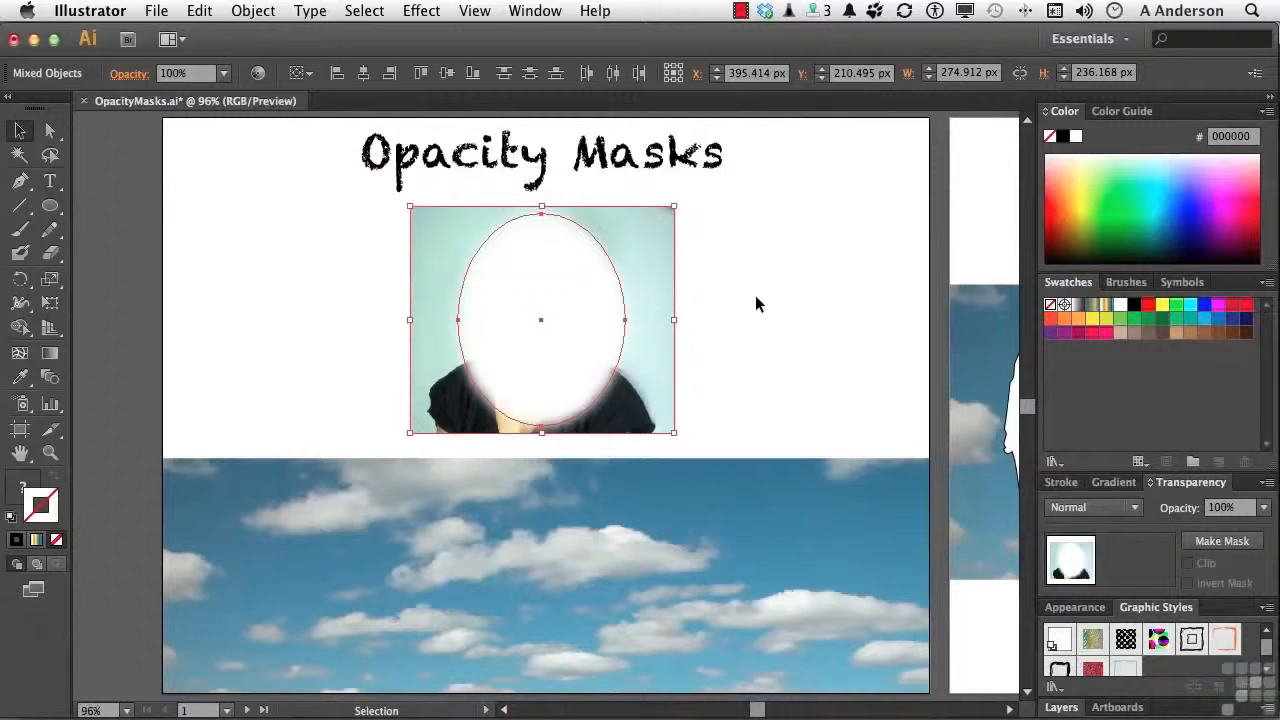
Float the Transparency controls beside the portrait, make an opacity mask from the blurred ellipse and photo, and deselect
drag(1165, 484, 183, 192)
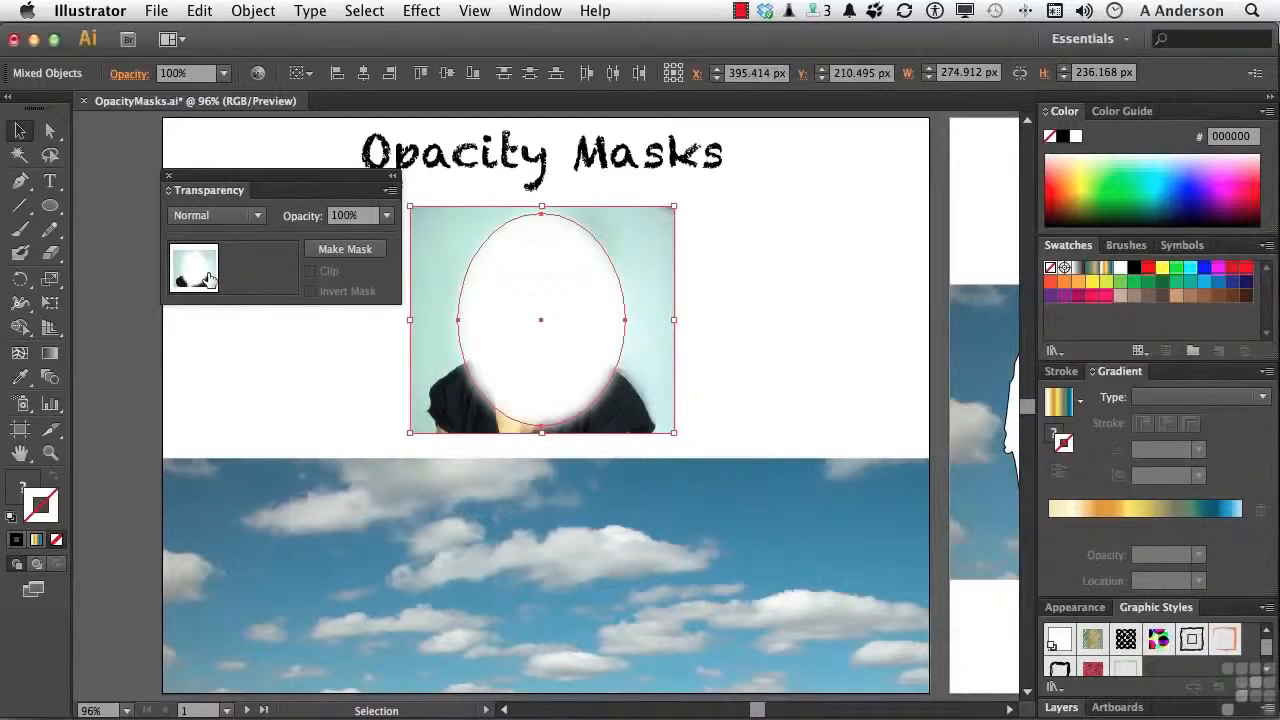
click(322, 259)
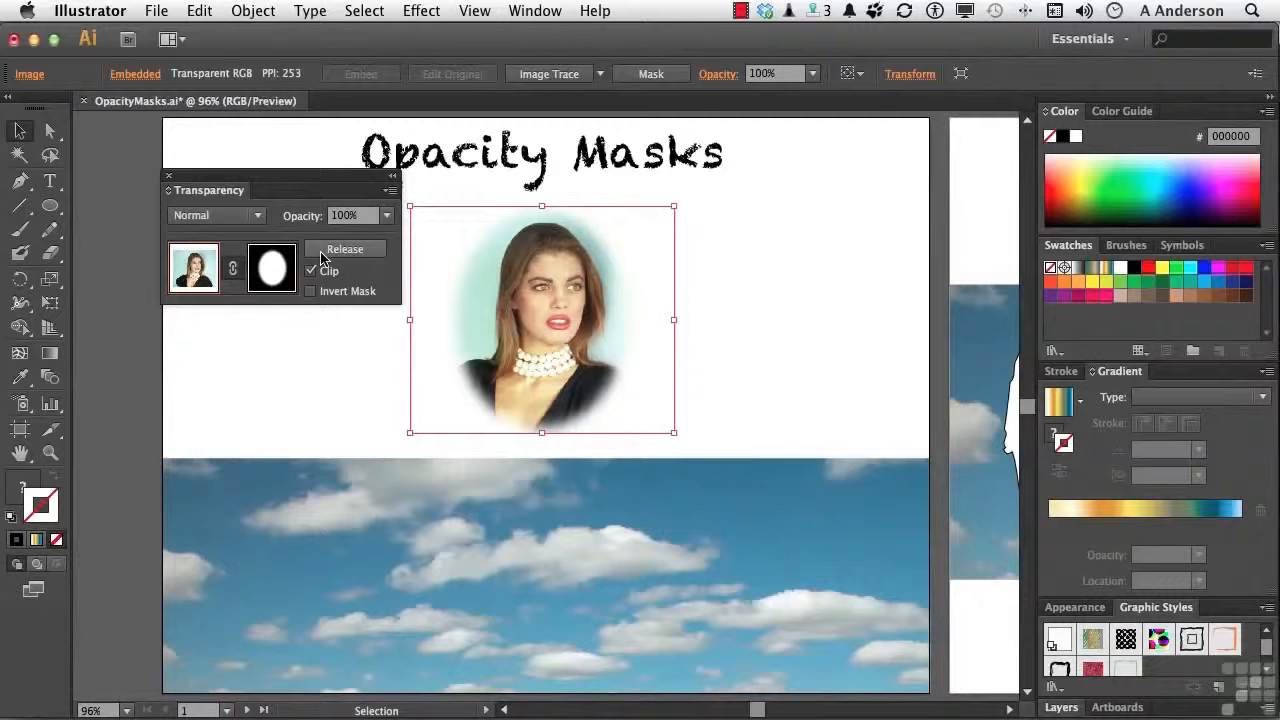
click(321, 377)
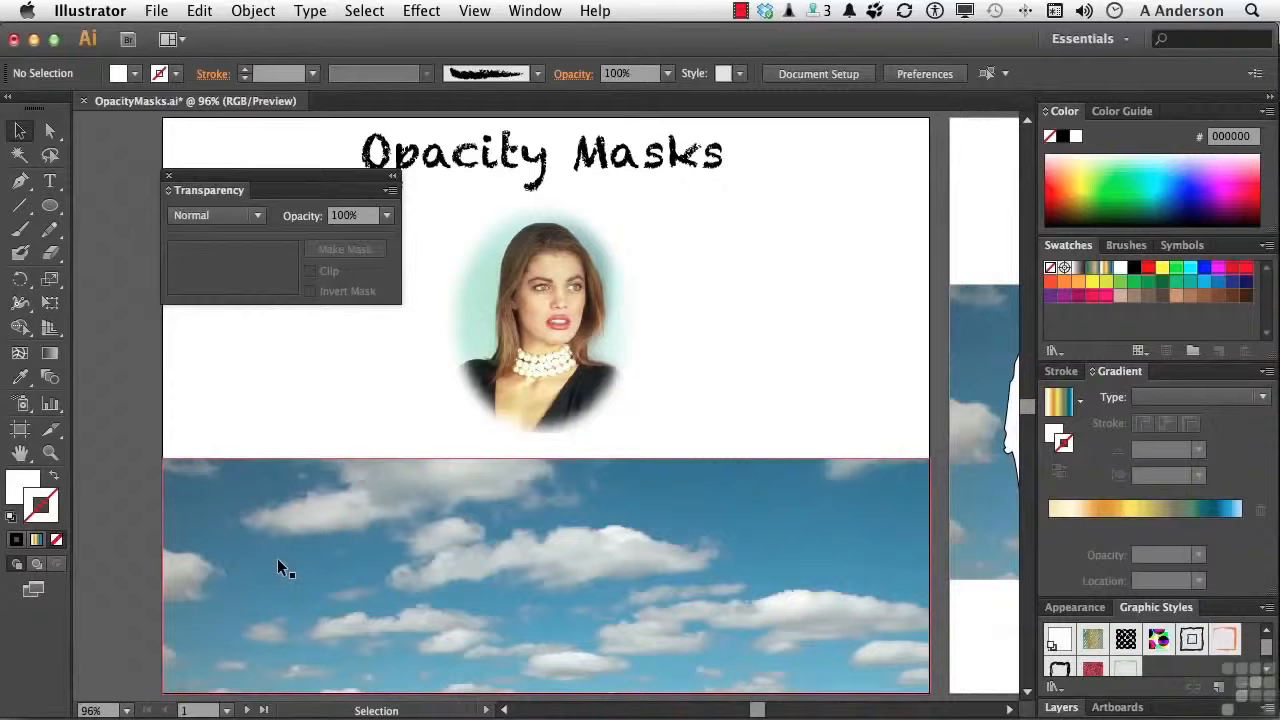
Draw a rectangle of about 800 by 245 px that exactly covers the cloud photo below the portrait
click(48, 209)
drag(48, 209, 88, 205)
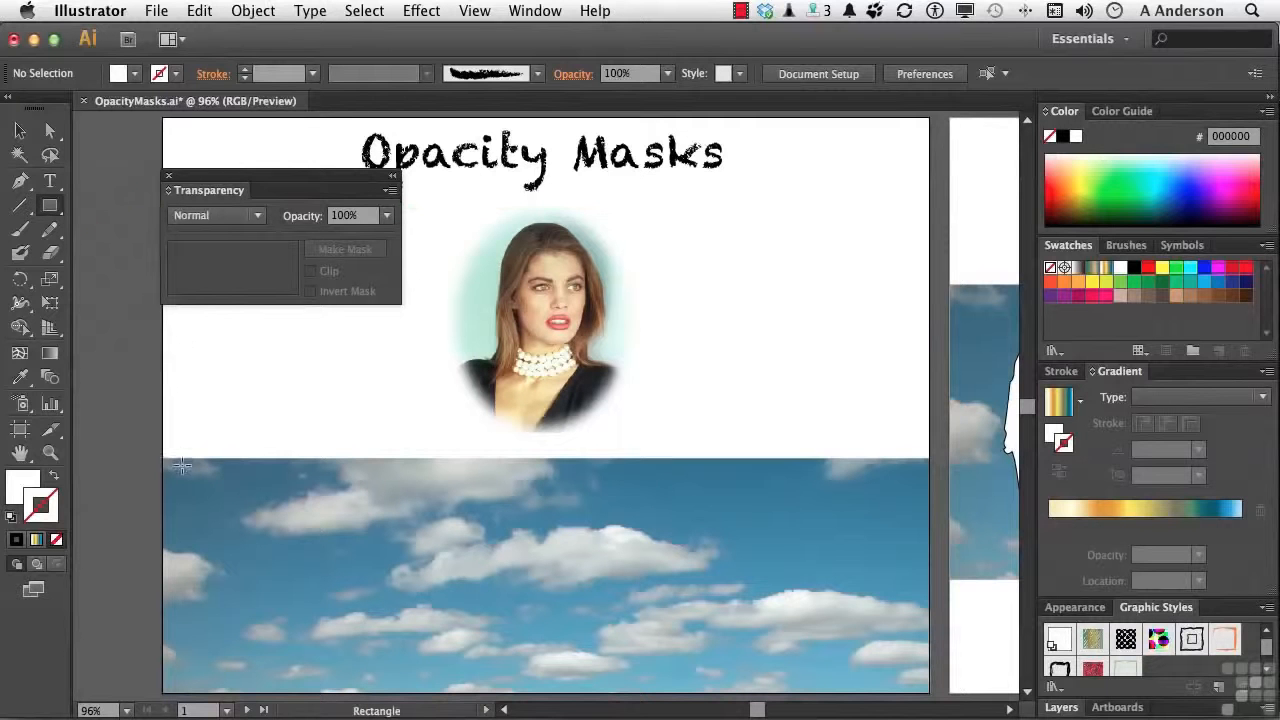
drag(164, 459, 932, 695)
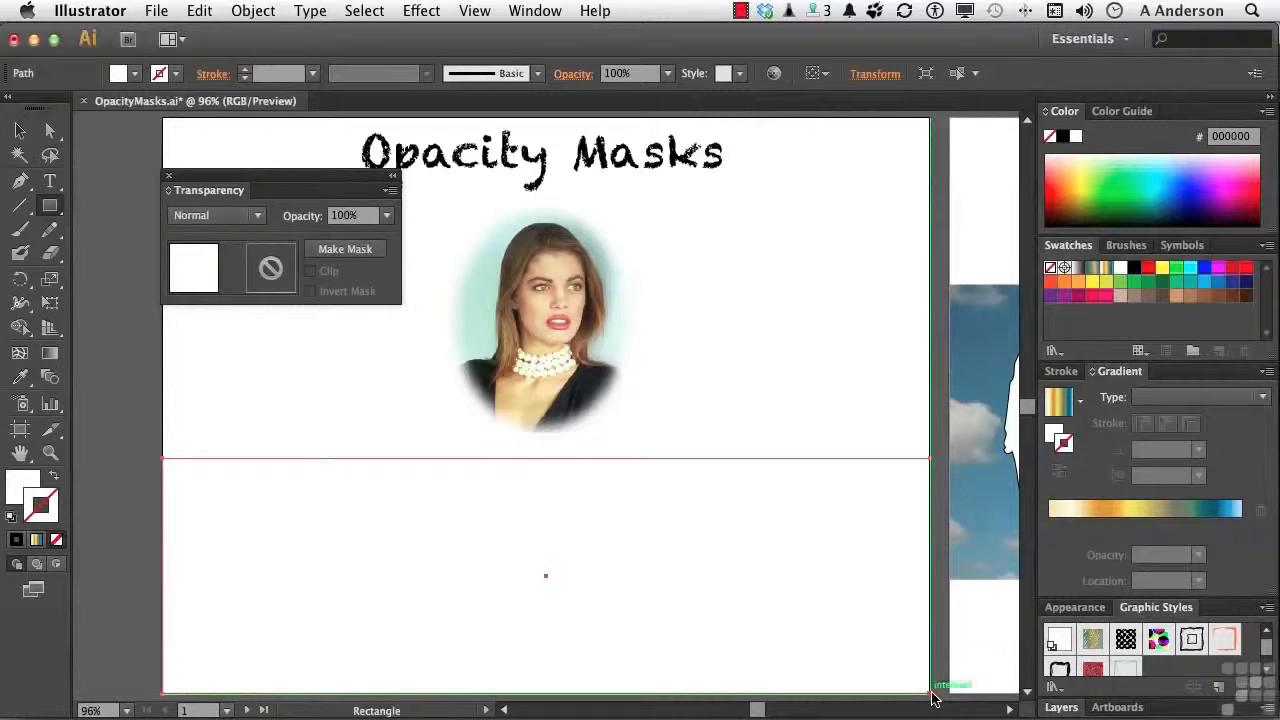
click(16, 132)
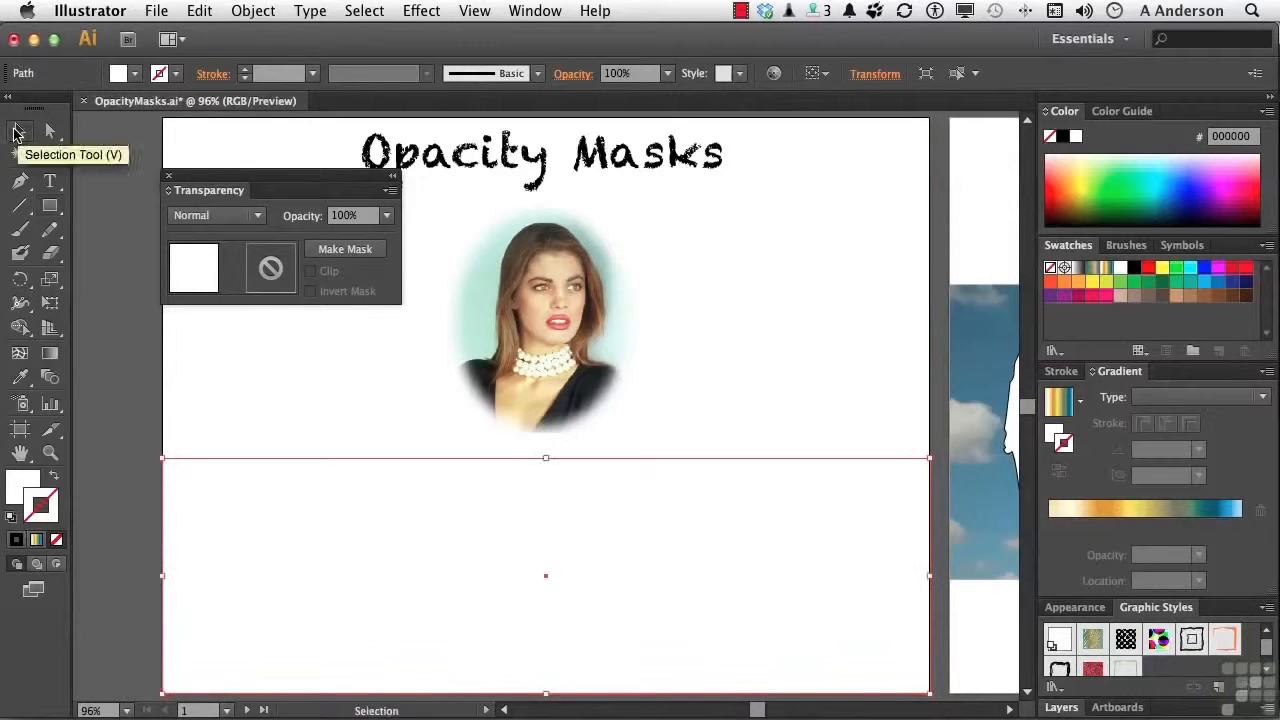
Fill the rectangle with the white-to-black linear gradient swatch and make it an opacity mask on the cloud photo
click(25, 482)
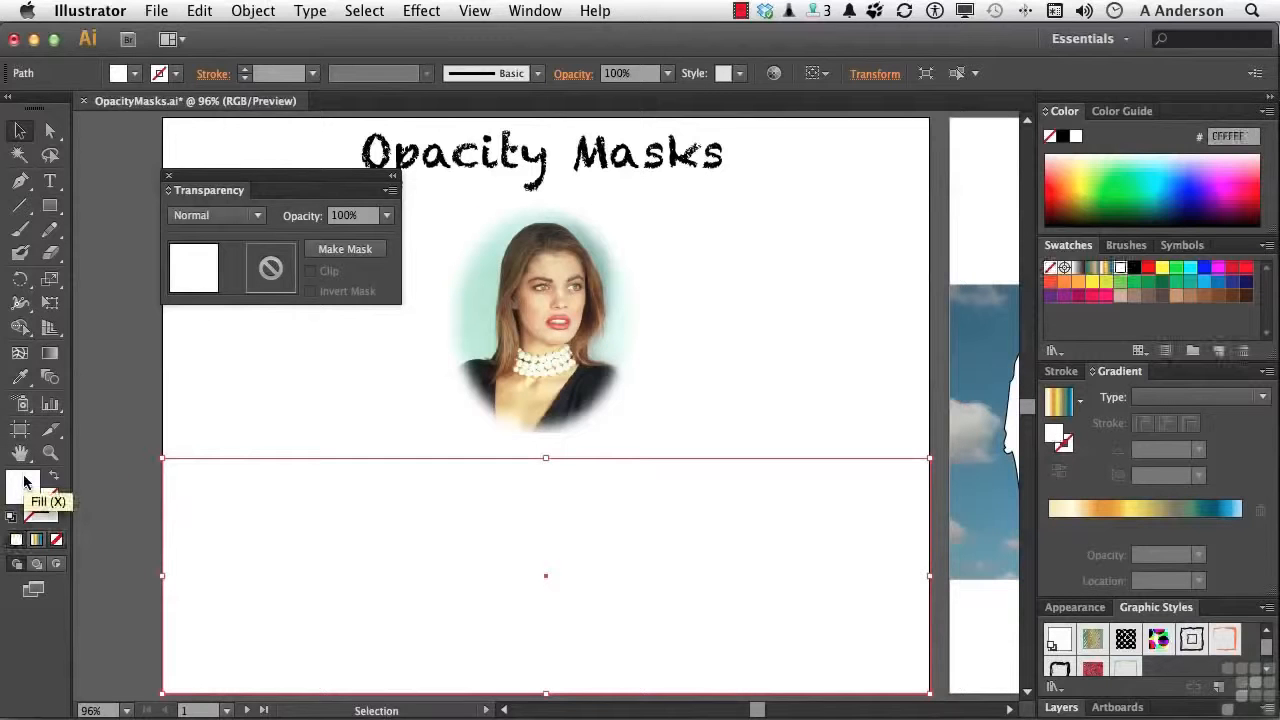
click(1077, 272)
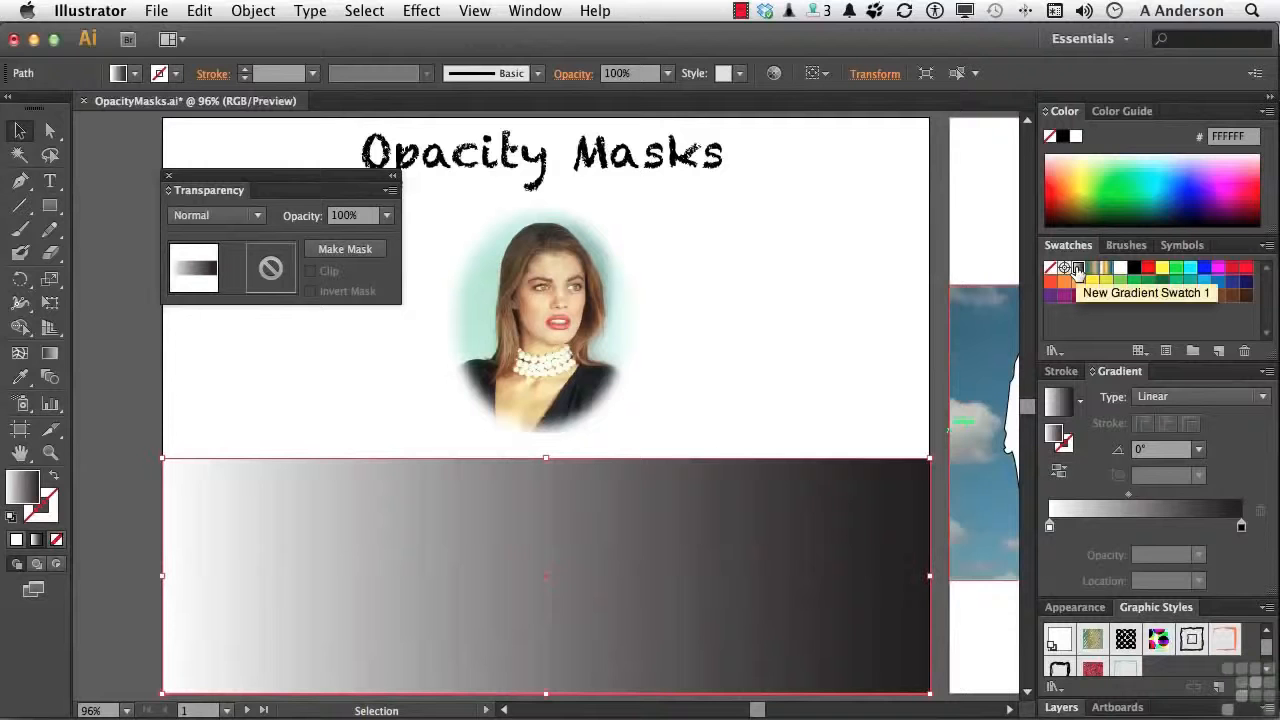
drag(772, 390, 792, 518)
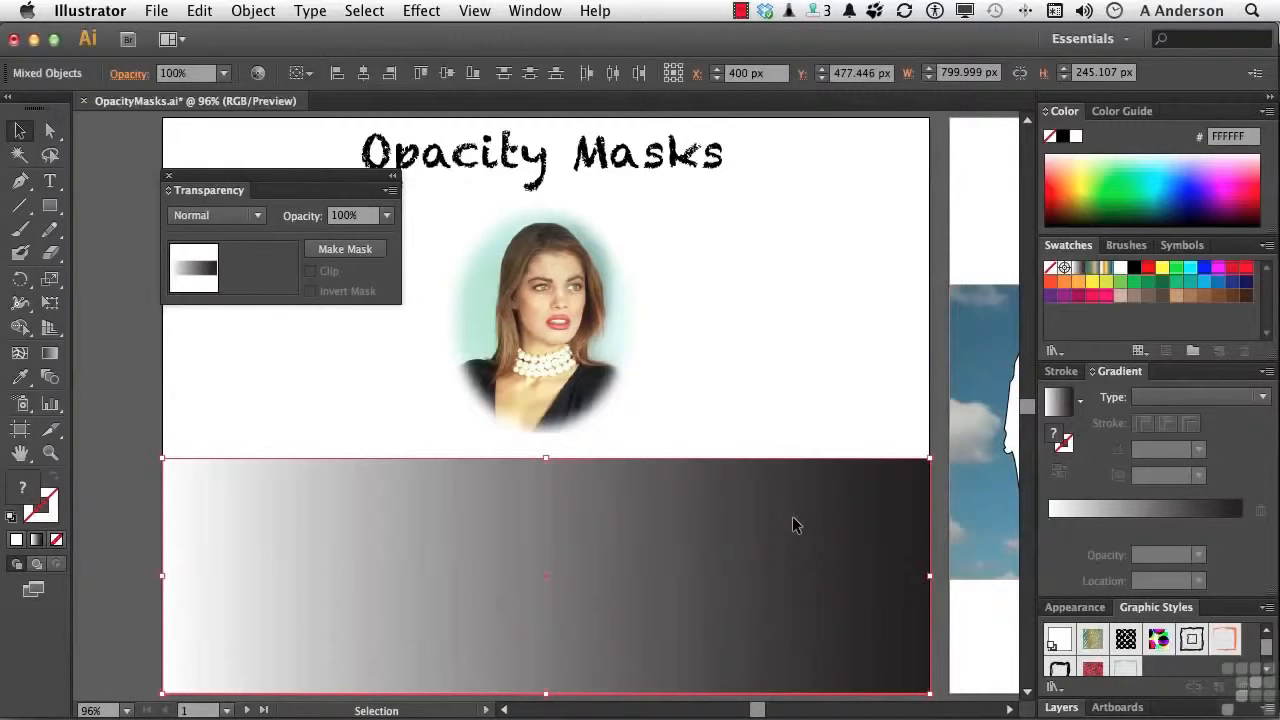
click(316, 251)
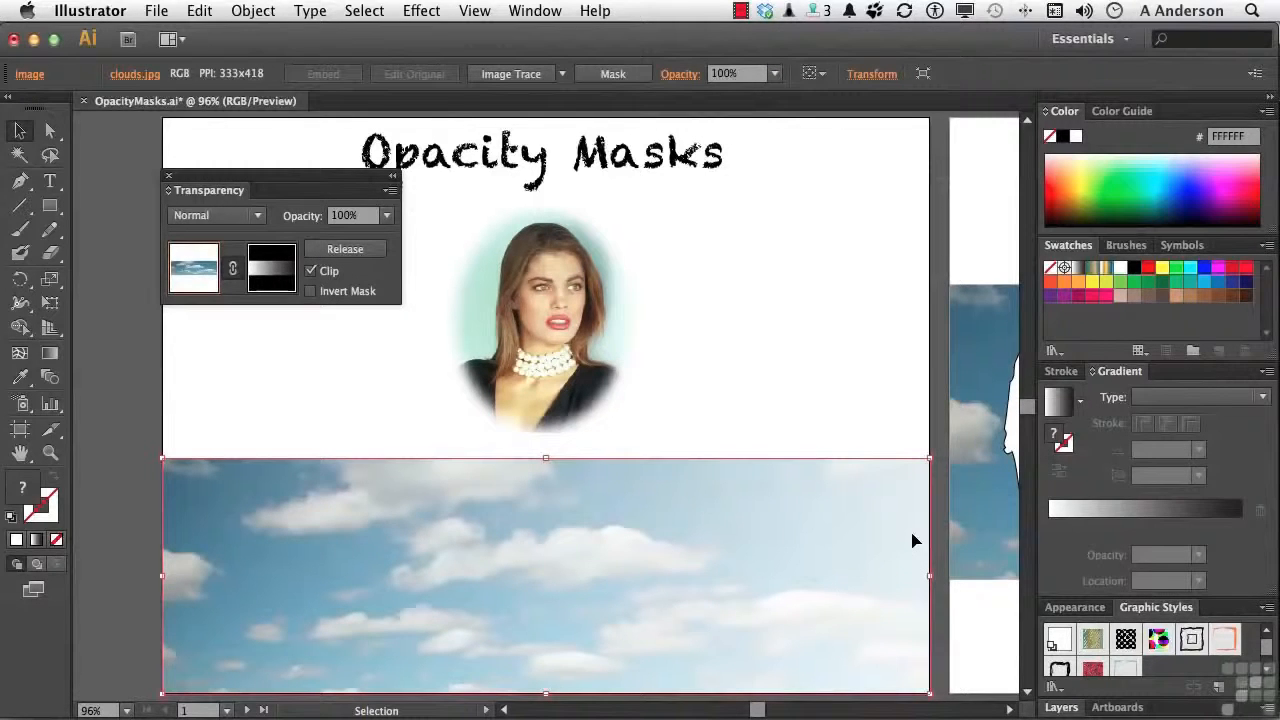
Move the masked cloud photo over the portrait to check its transparency and return it to the bottom of the artboard
drag(556, 546, 687, 368)
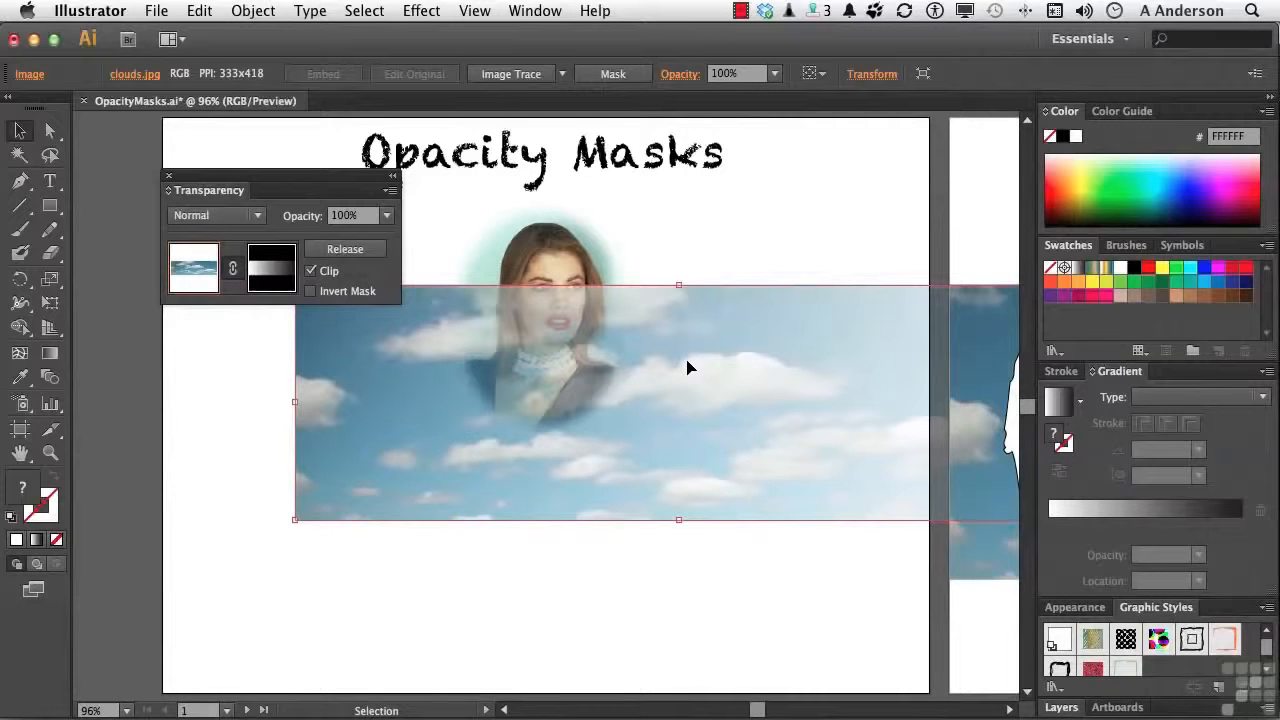
drag(684, 368, 497, 370)
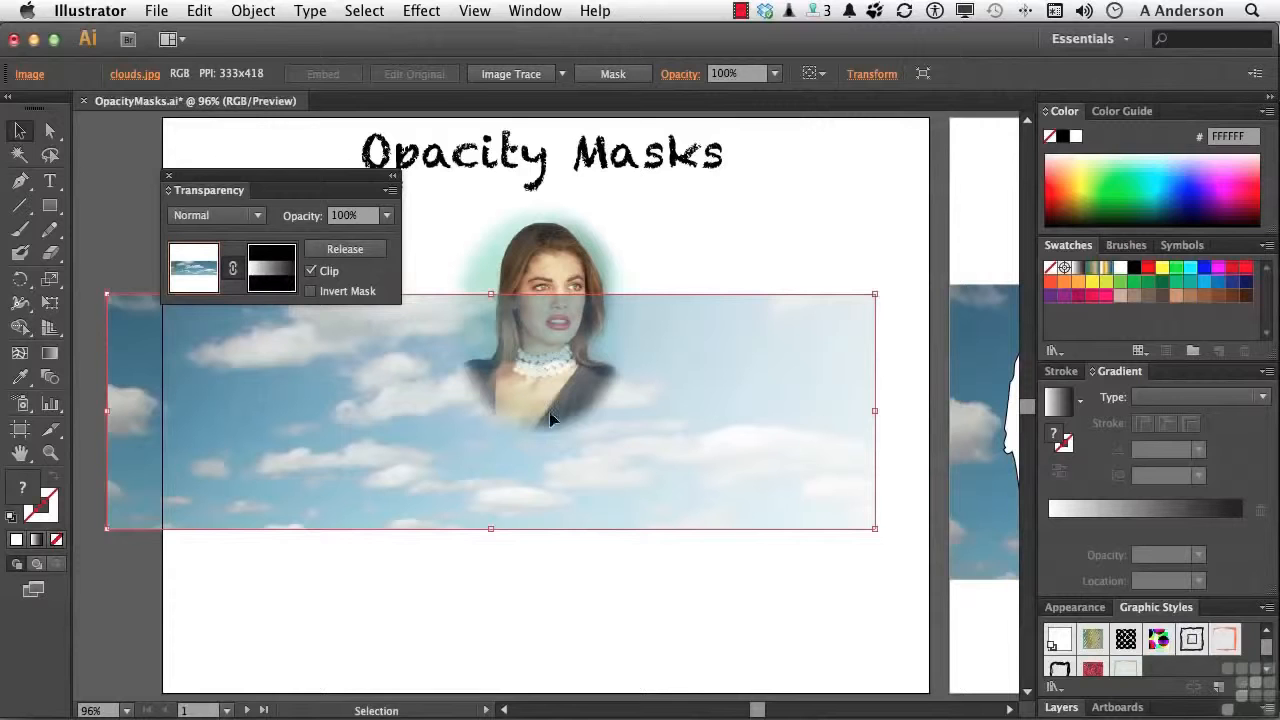
drag(429, 480, 484, 647)
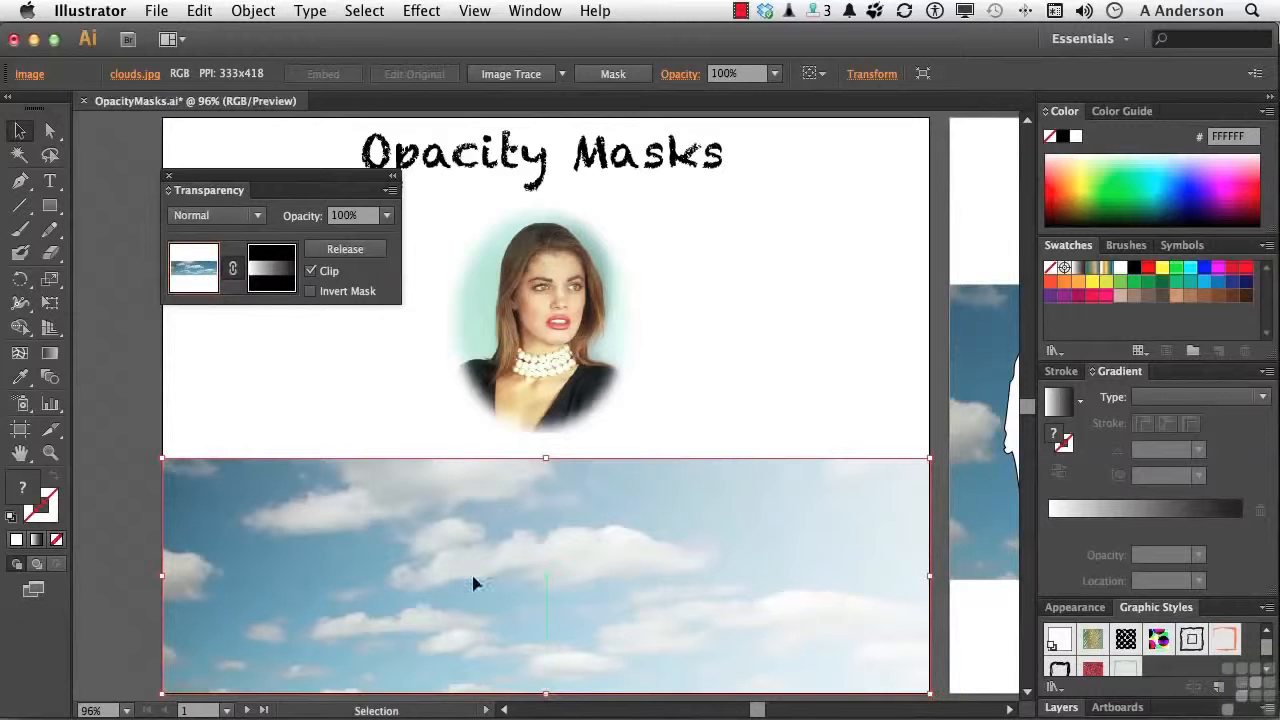
Edit the clouds' opacity mask, try its black gradient stop at about 76%, and return the stop to 100%
click(258, 283)
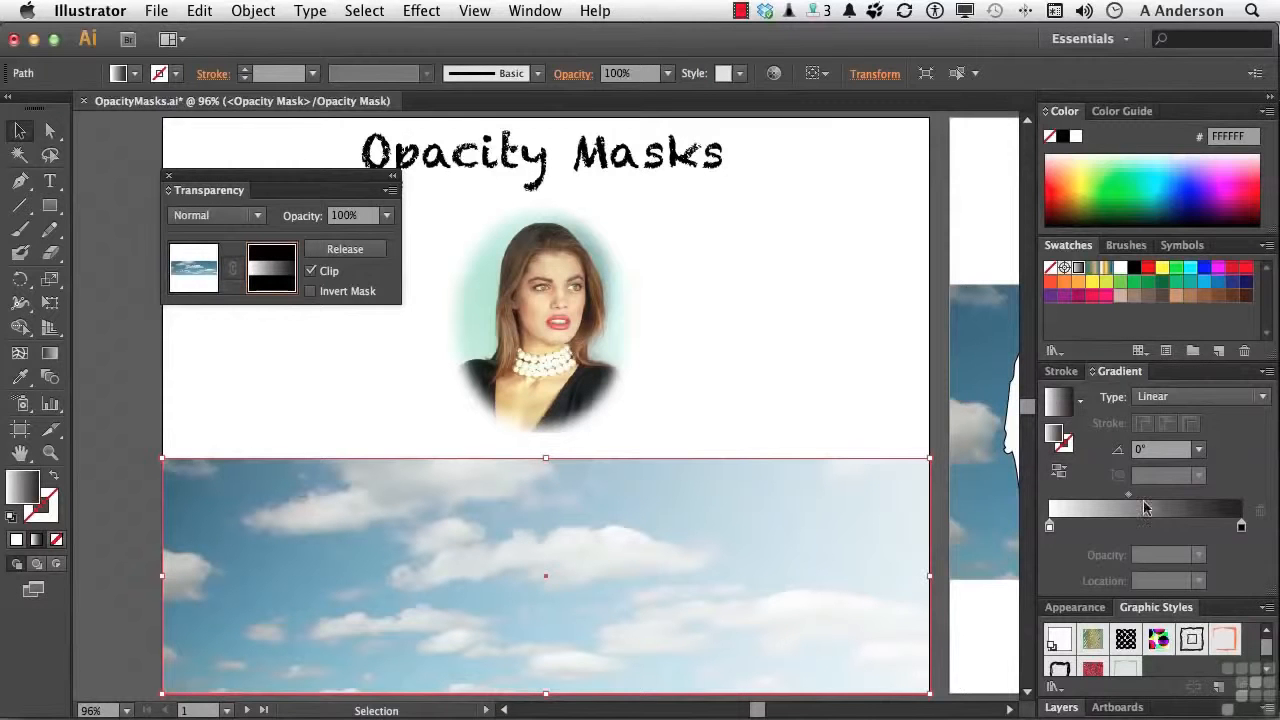
click(1242, 530)
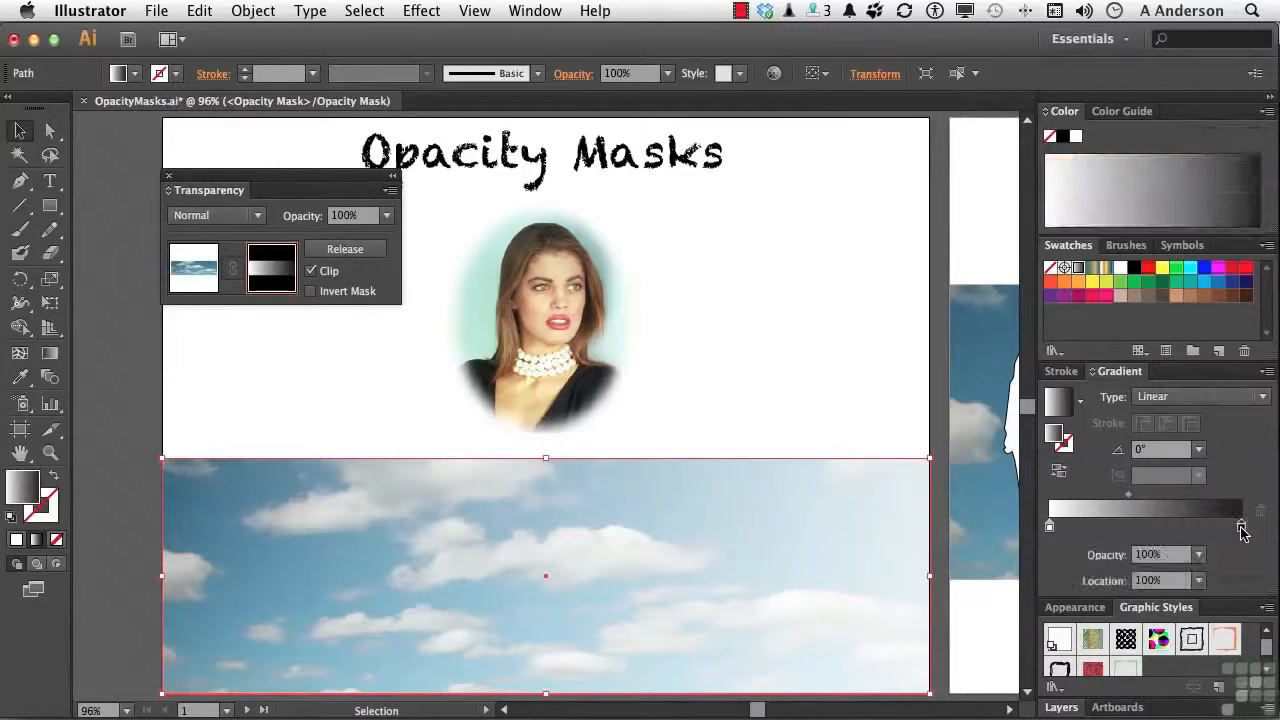
drag(1242, 530, 1194, 533)
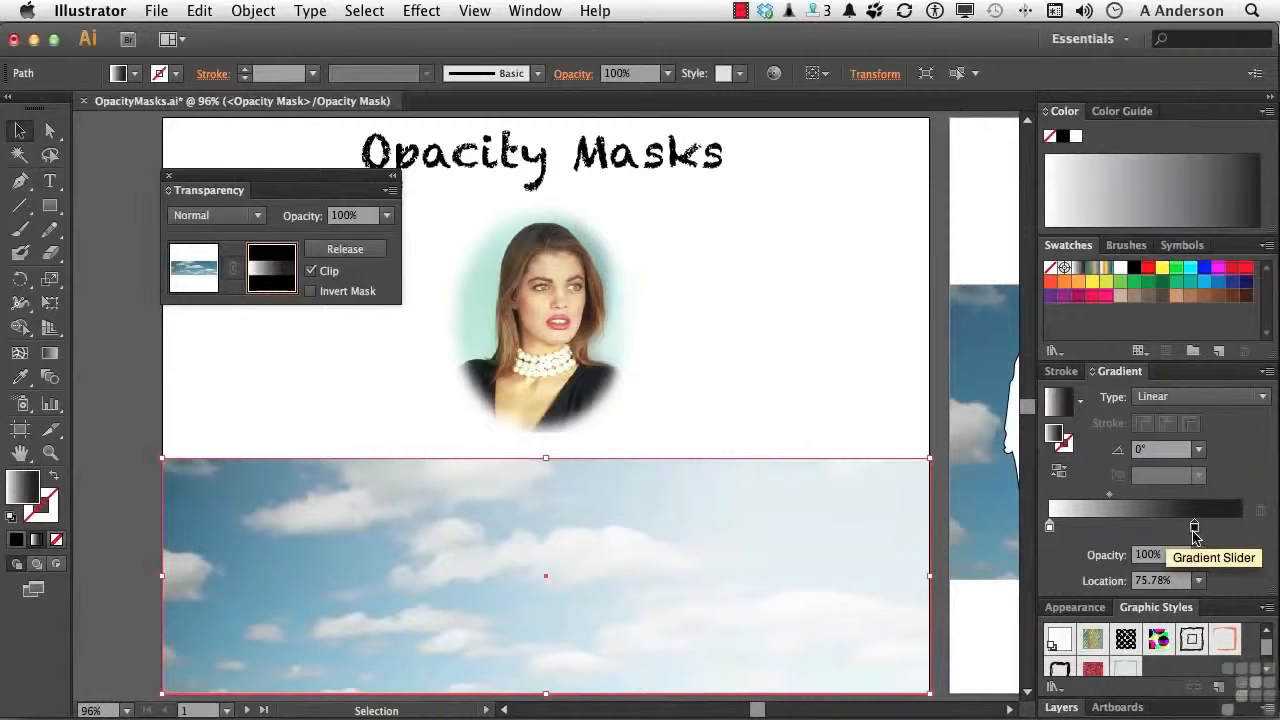
drag(1194, 533, 1252, 532)
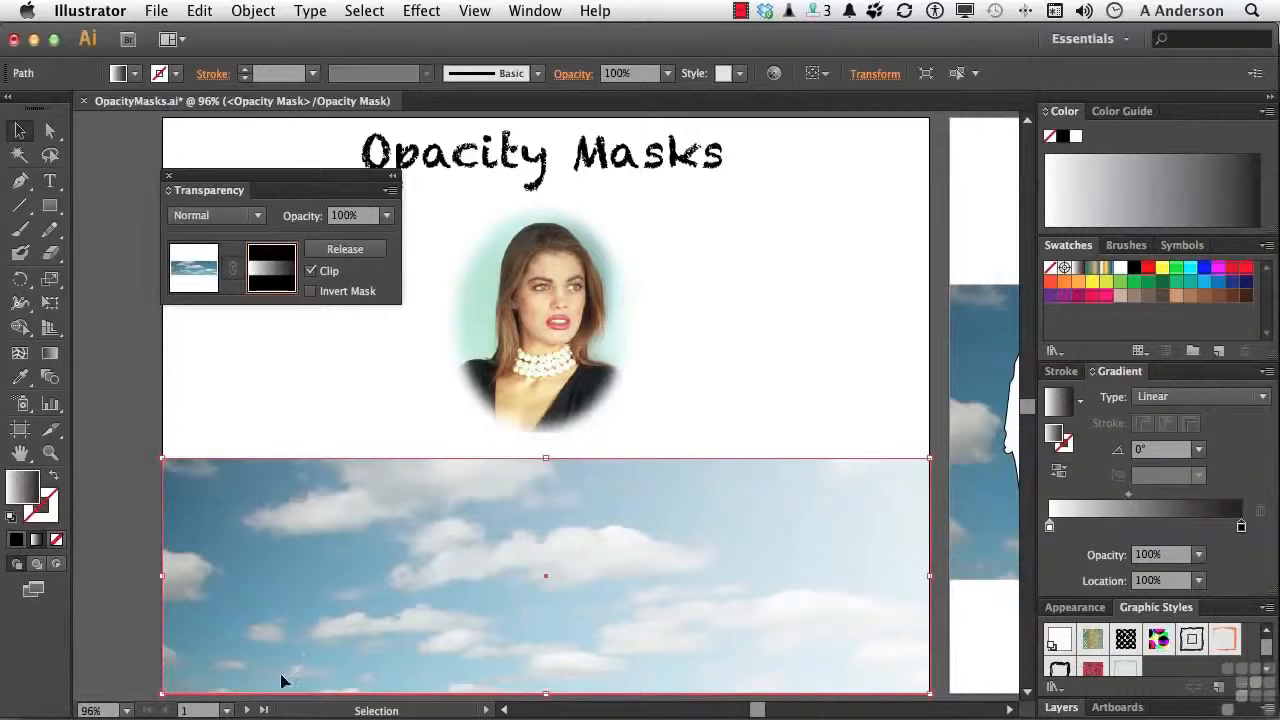
Go to the second artboard, leave mask editing, and fill the CLOUDS lettering with the white-to-black linear gradient swatch
click(247, 710)
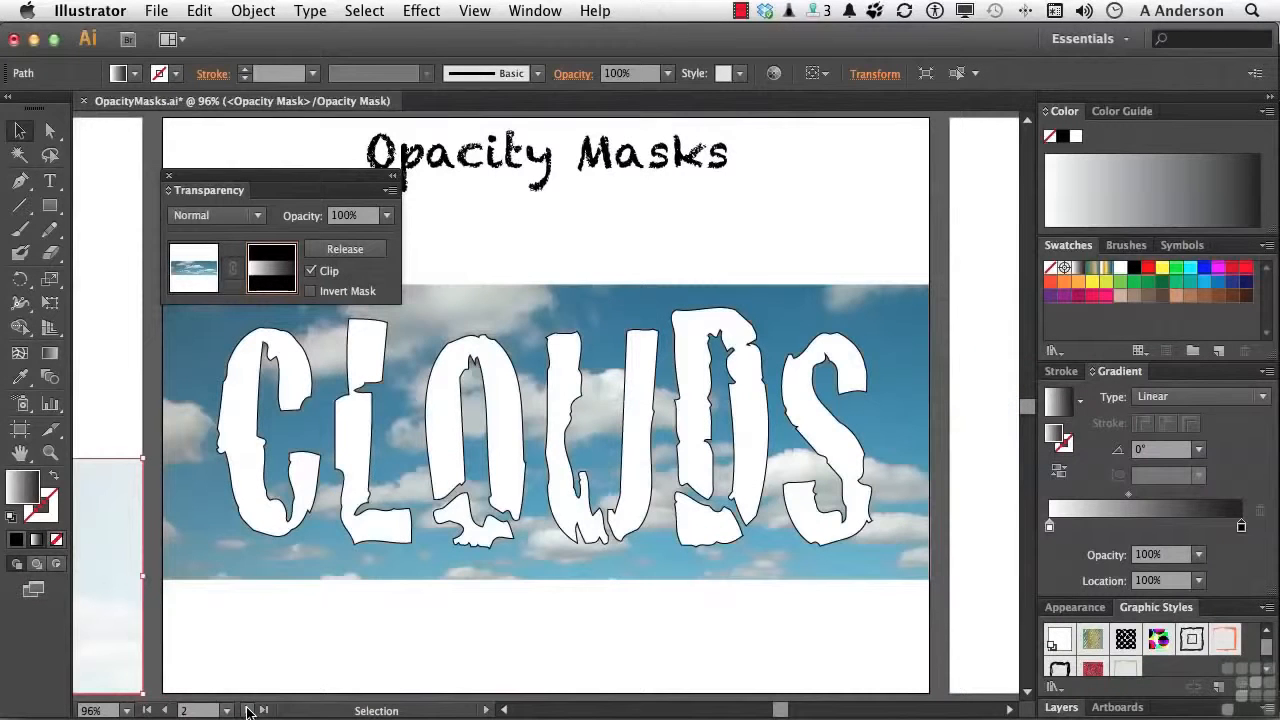
click(266, 518)
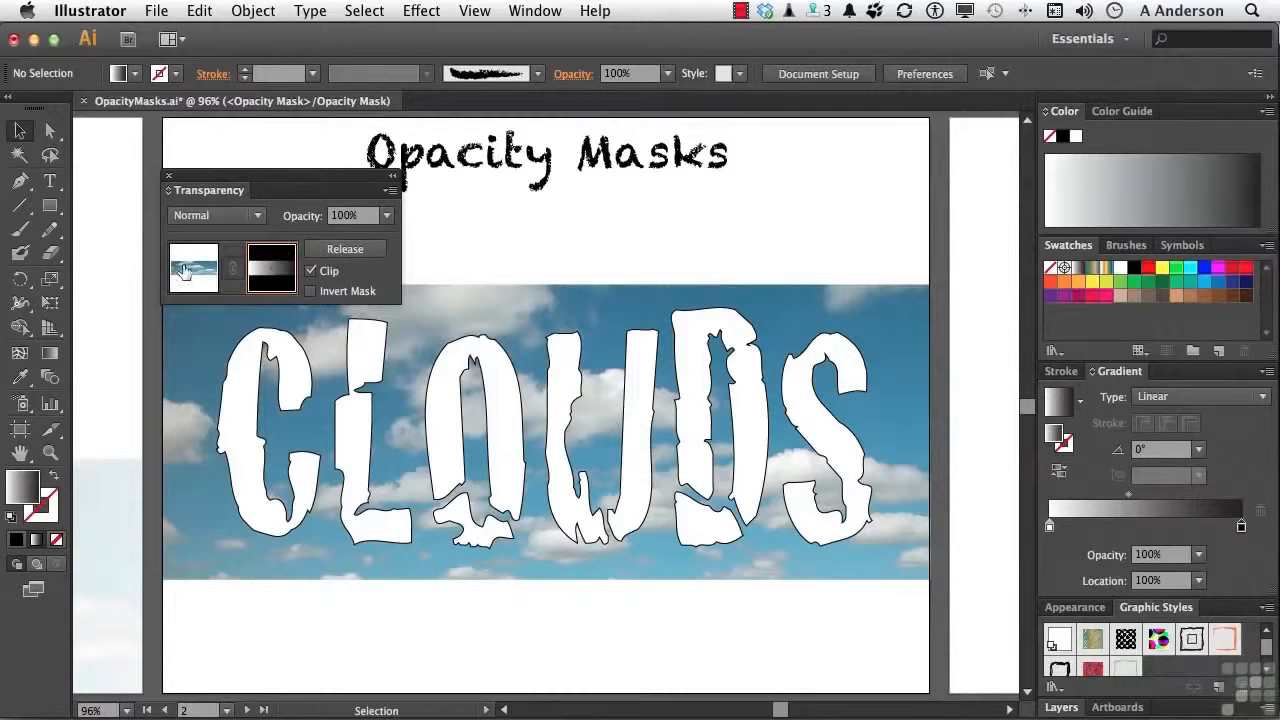
click(183, 269)
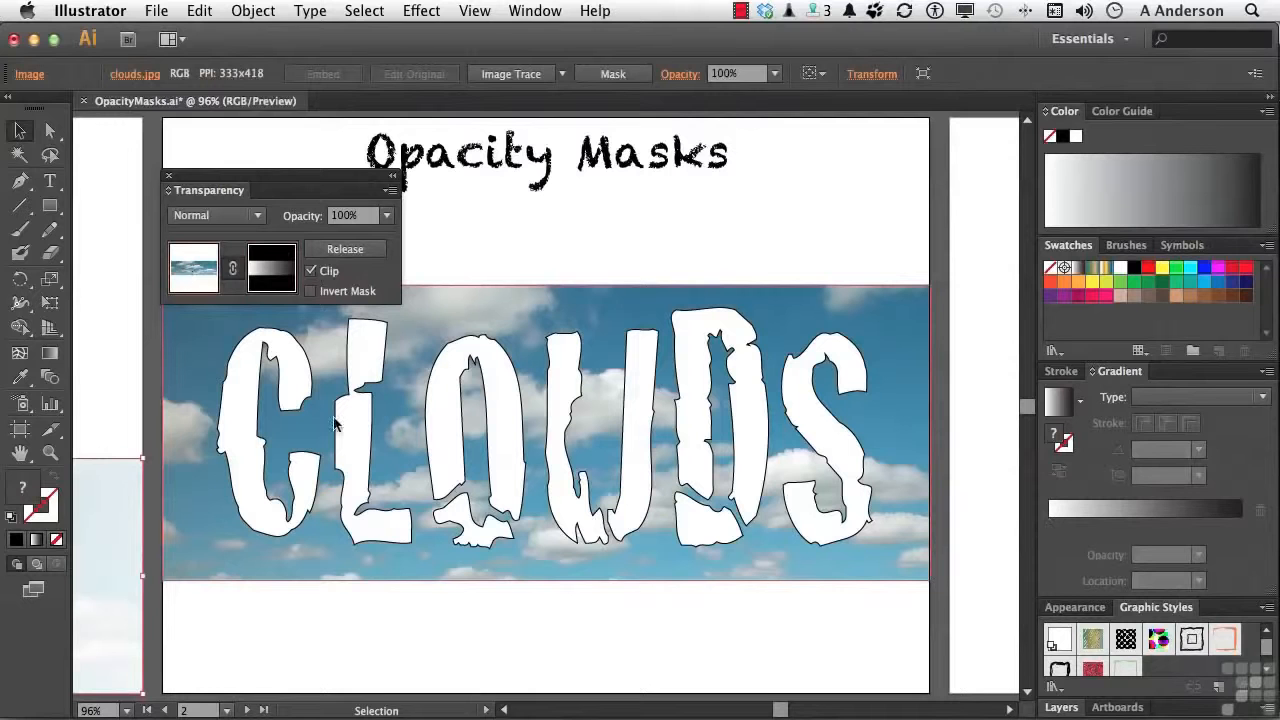
click(352, 441)
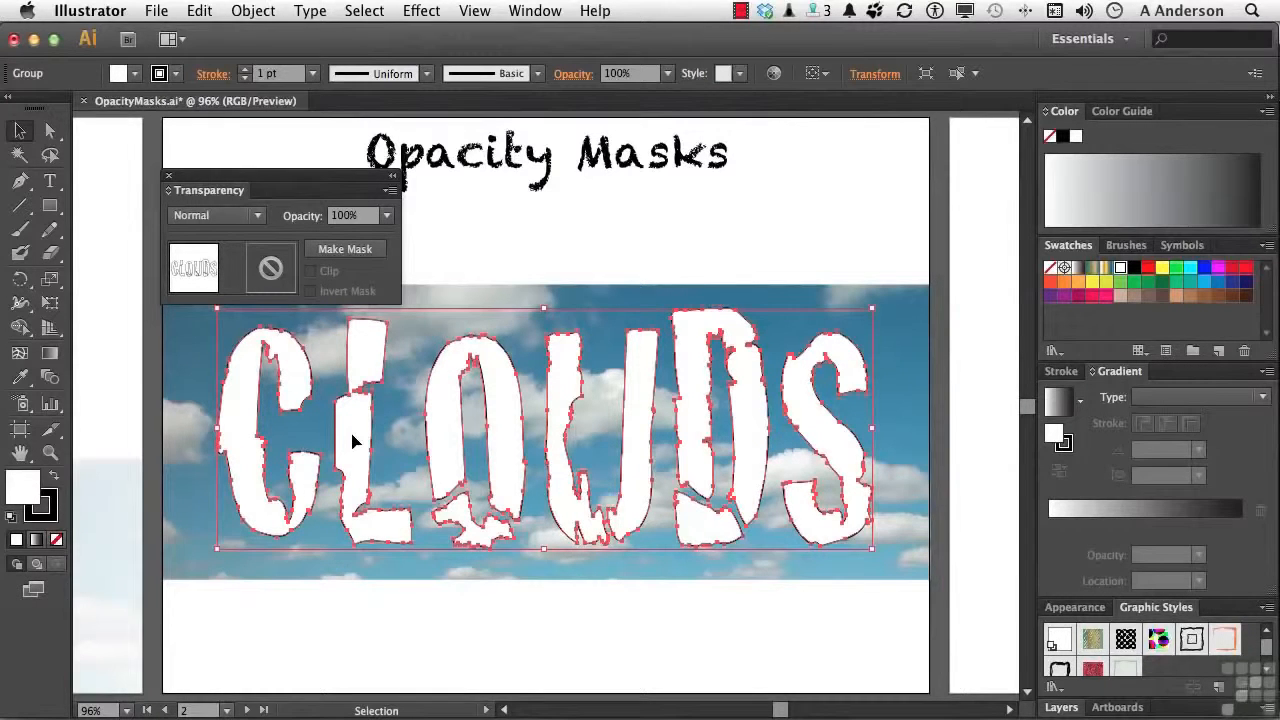
click(1077, 270)
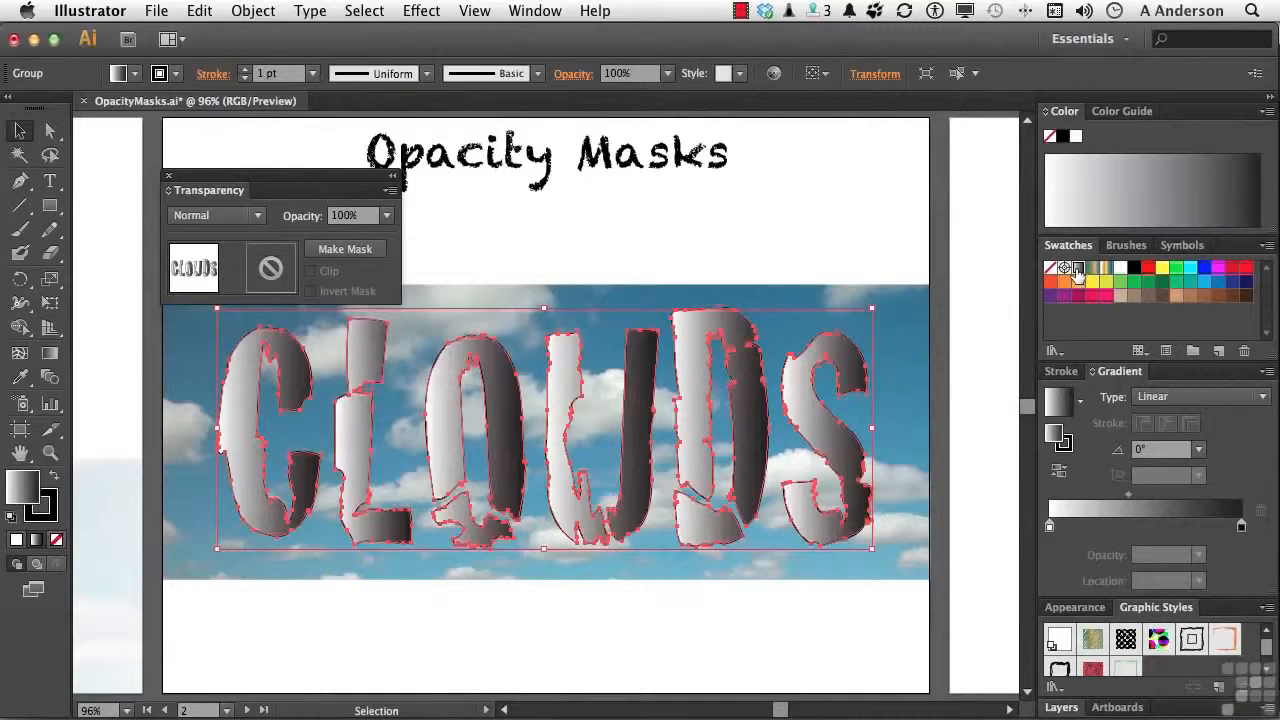
click(824, 643)
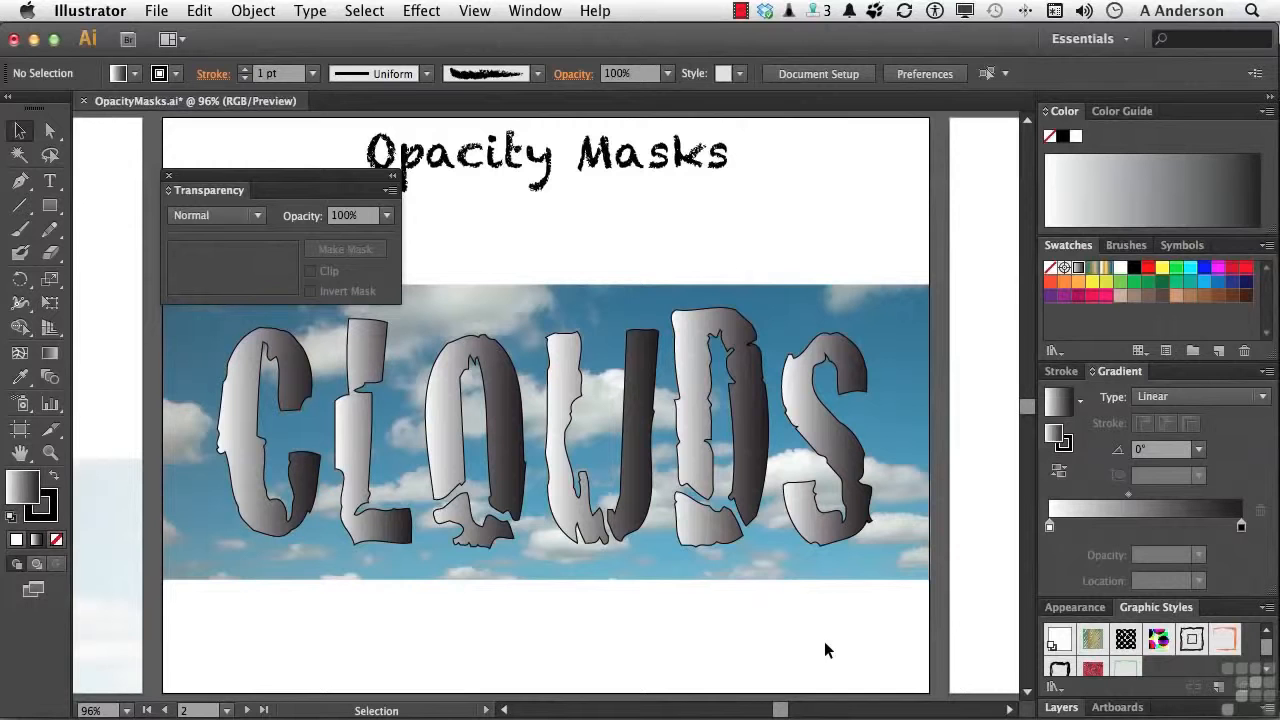
Select the CLOUDS lettering together with the cloud photo behind it and make an opacity mask from them
drag(659, 238, 712, 378)
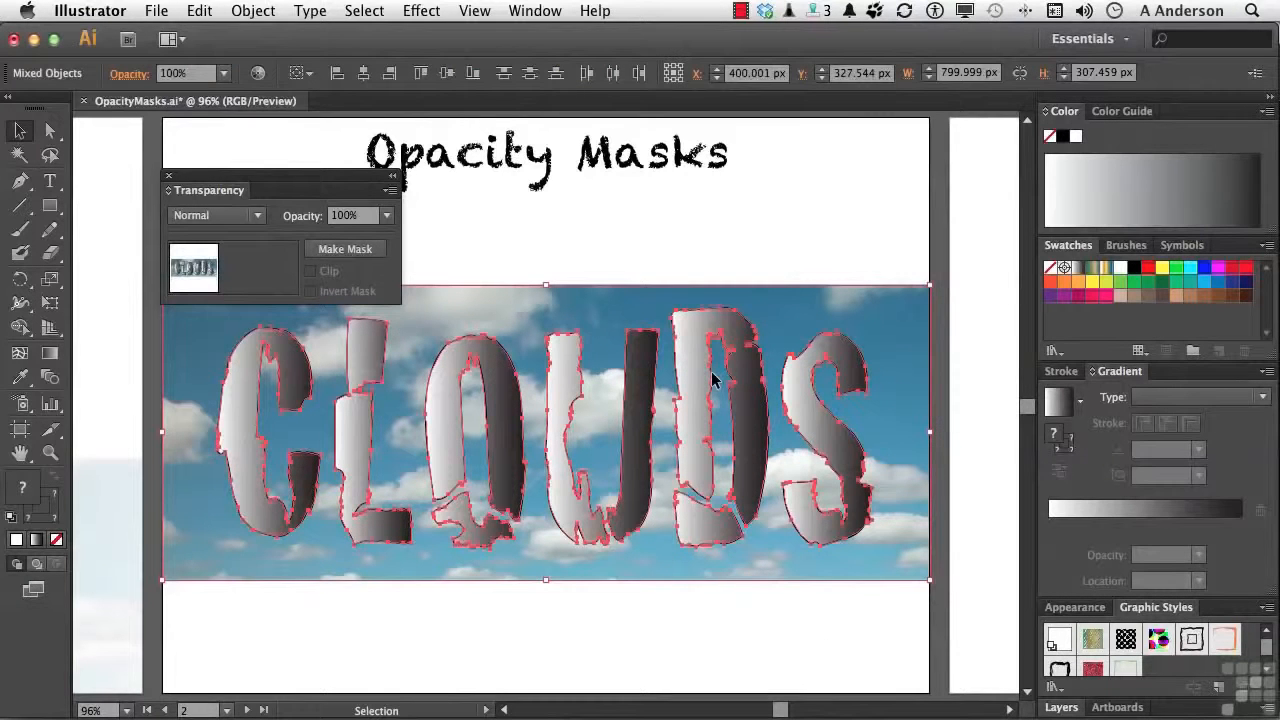
click(347, 252)
click(422, 612)
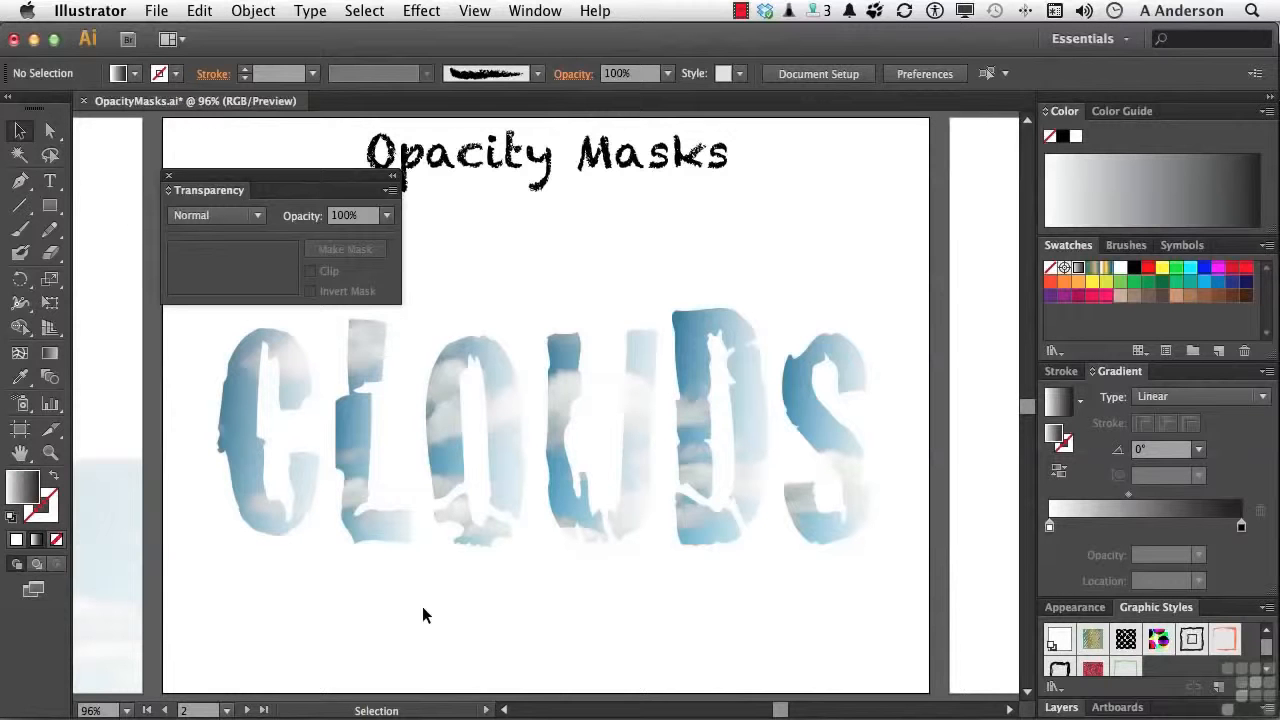
Edit the masked photo's lettering mask, shift its gradient midpoint to 43.86%, and return to editing the artwork
click(501, 520)
click(273, 283)
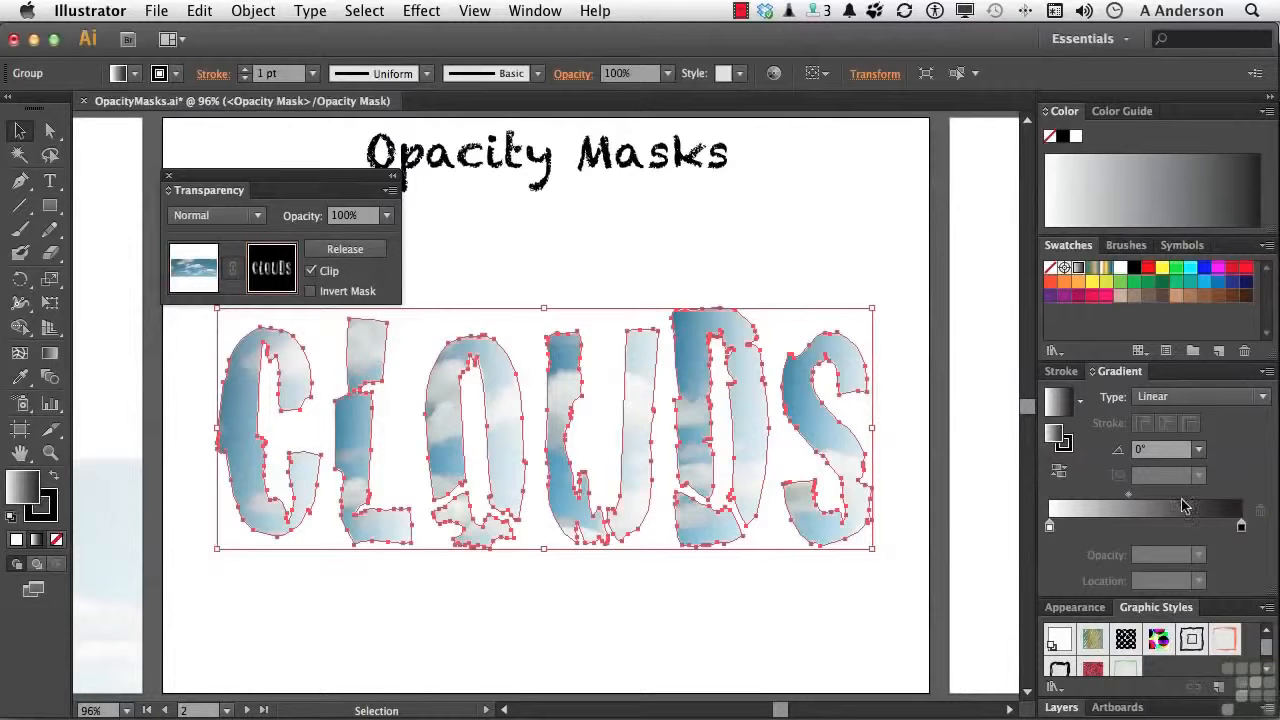
mouse_move(1128, 496)
mouse_down()
mouse_move(1092, 502)
mouse_move(1144, 496)
mouse_move(1131, 496)
mouse_up()
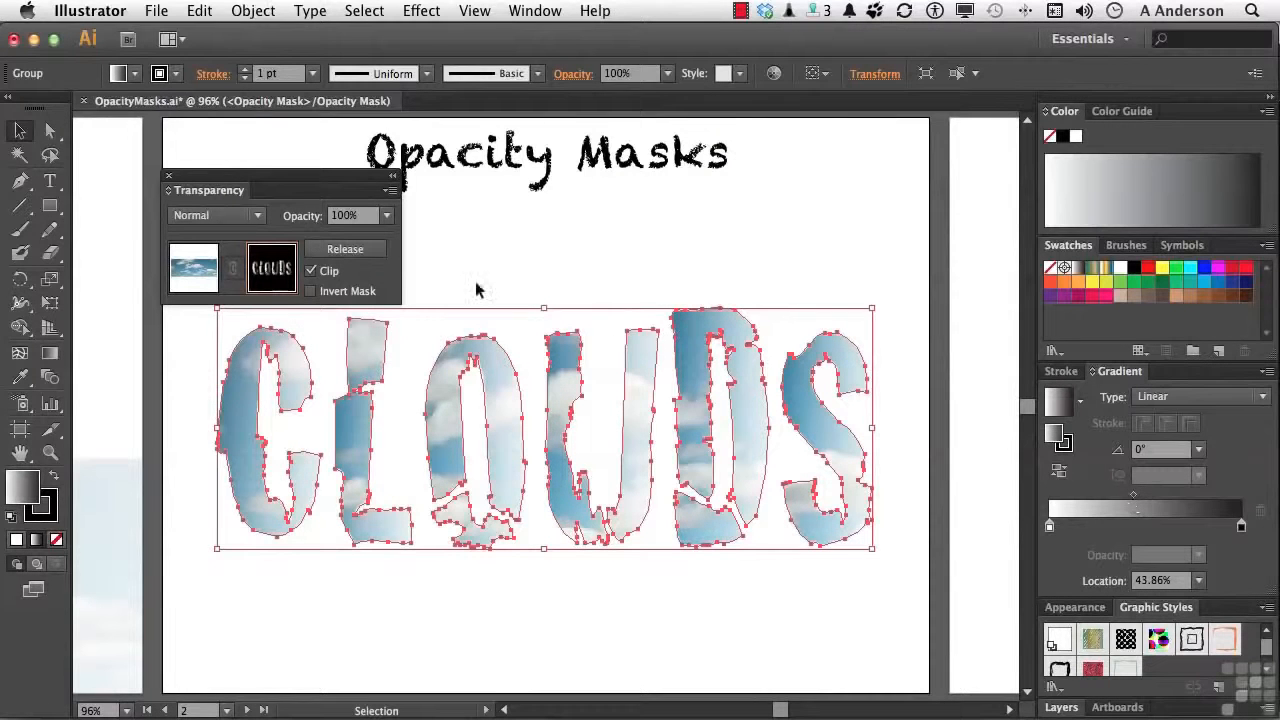
click(194, 276)
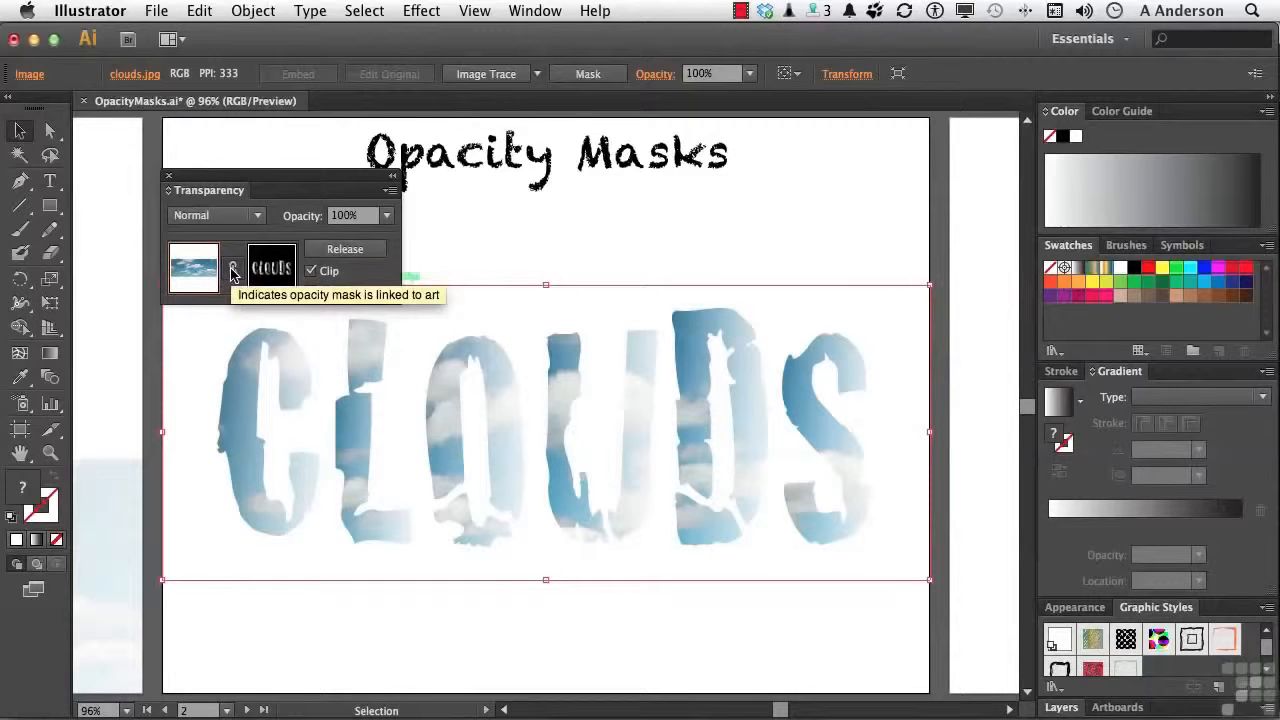
Unlink the opacity mask from the cloud photo and move only the photo about 4 px right and 7 px down
click(232, 270)
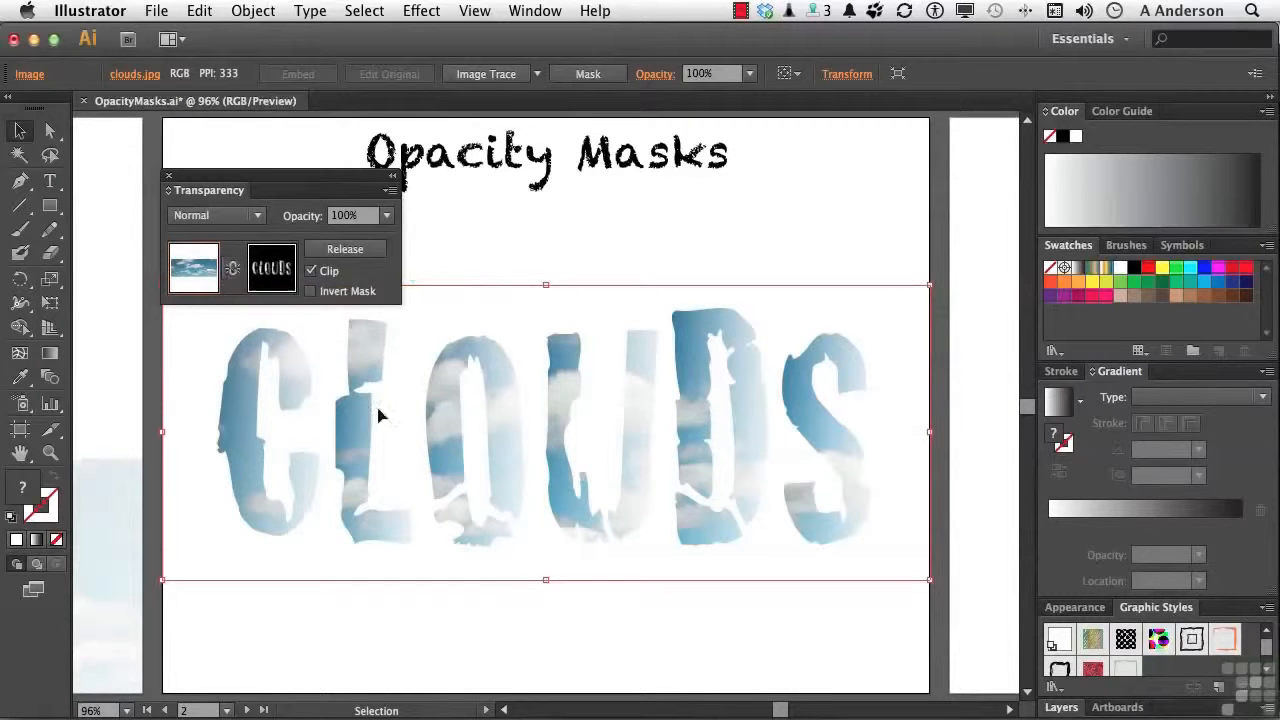
drag(396, 450, 399, 440)
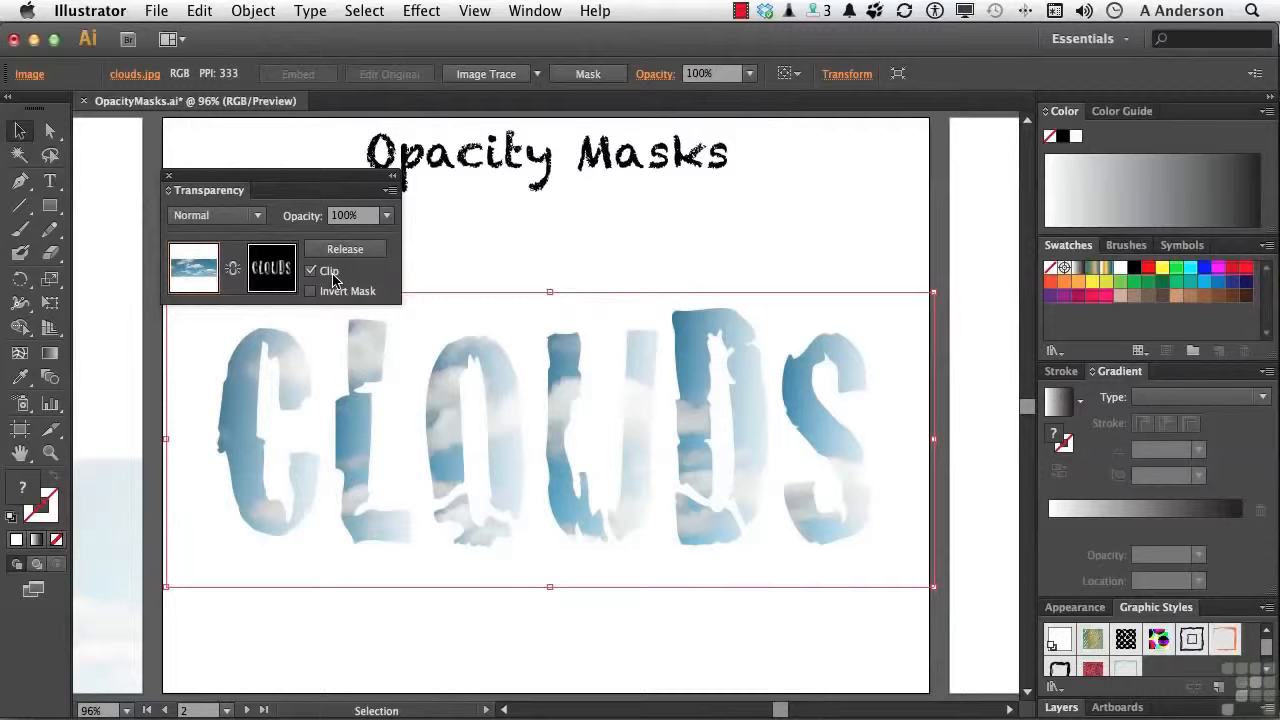
Turn off clipping for the cloud photo's opacity mask, then try inverting the mask and switch the inversion back off
click(332, 277)
click(523, 654)
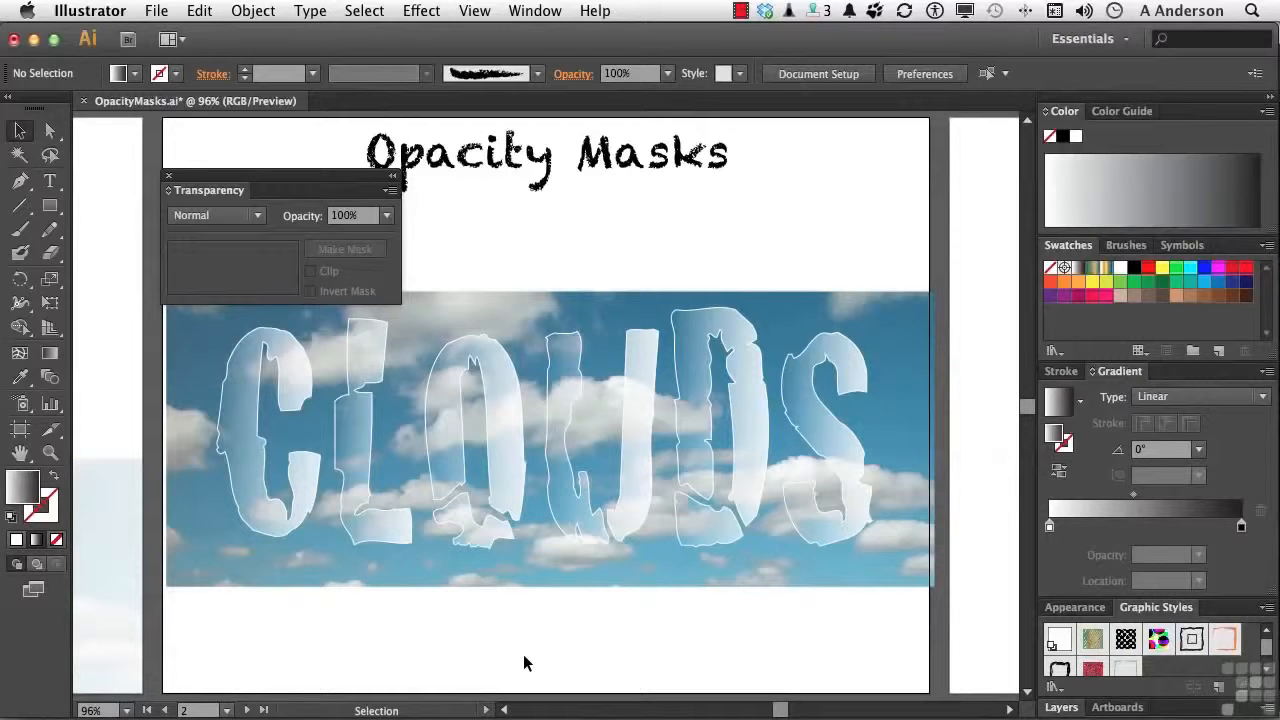
click(546, 421)
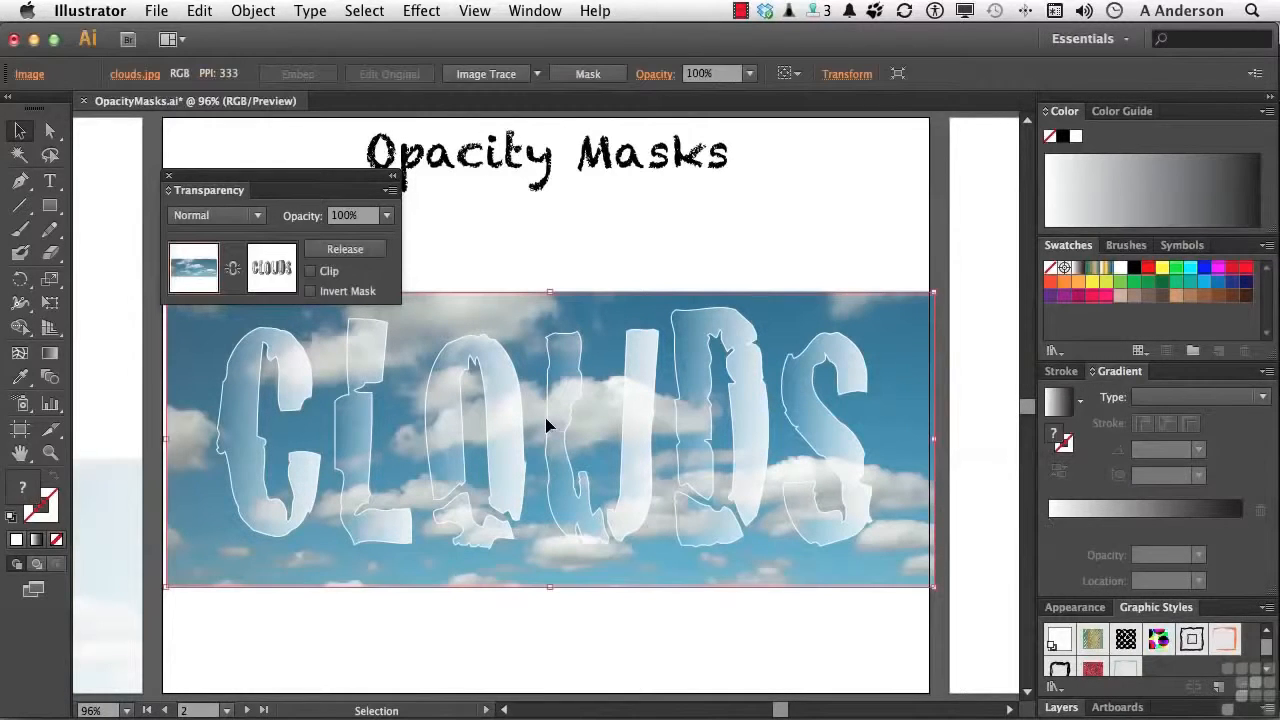
click(309, 292)
click(309, 291)
Release the opacity mask to separate the CLOUDS lettering from the cloud photo, and deselect both
click(334, 250)
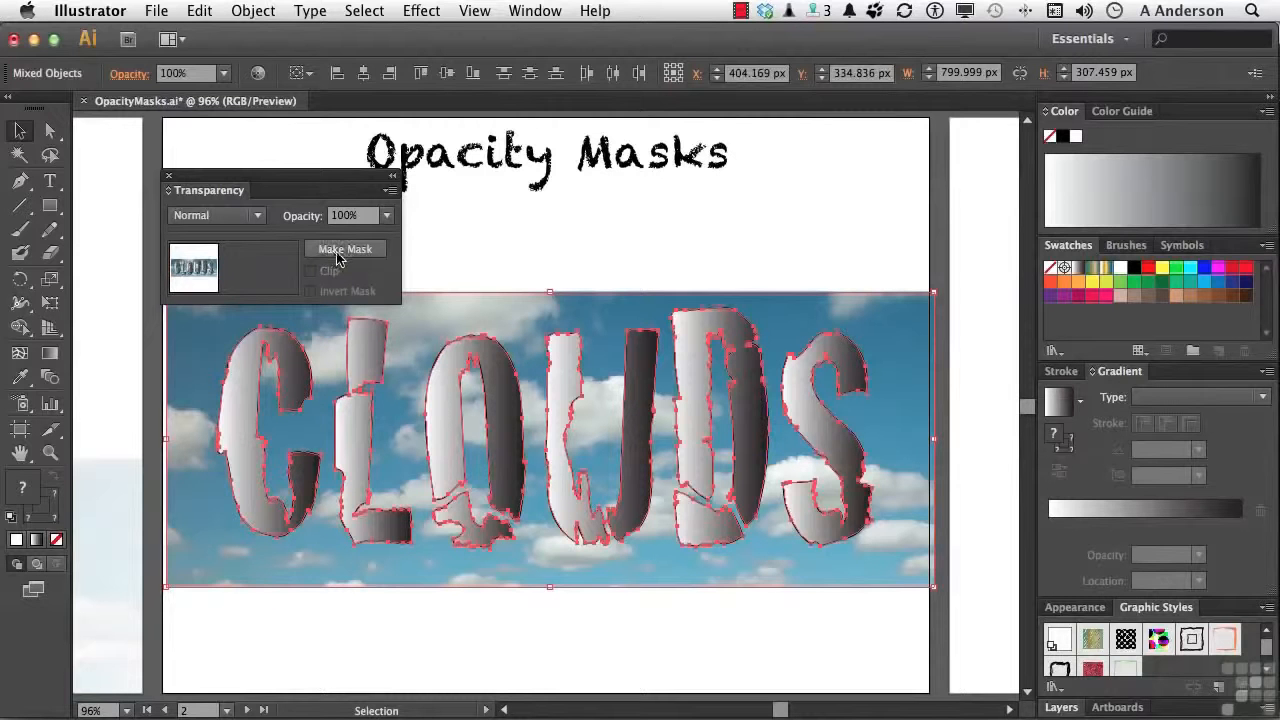
click(559, 633)
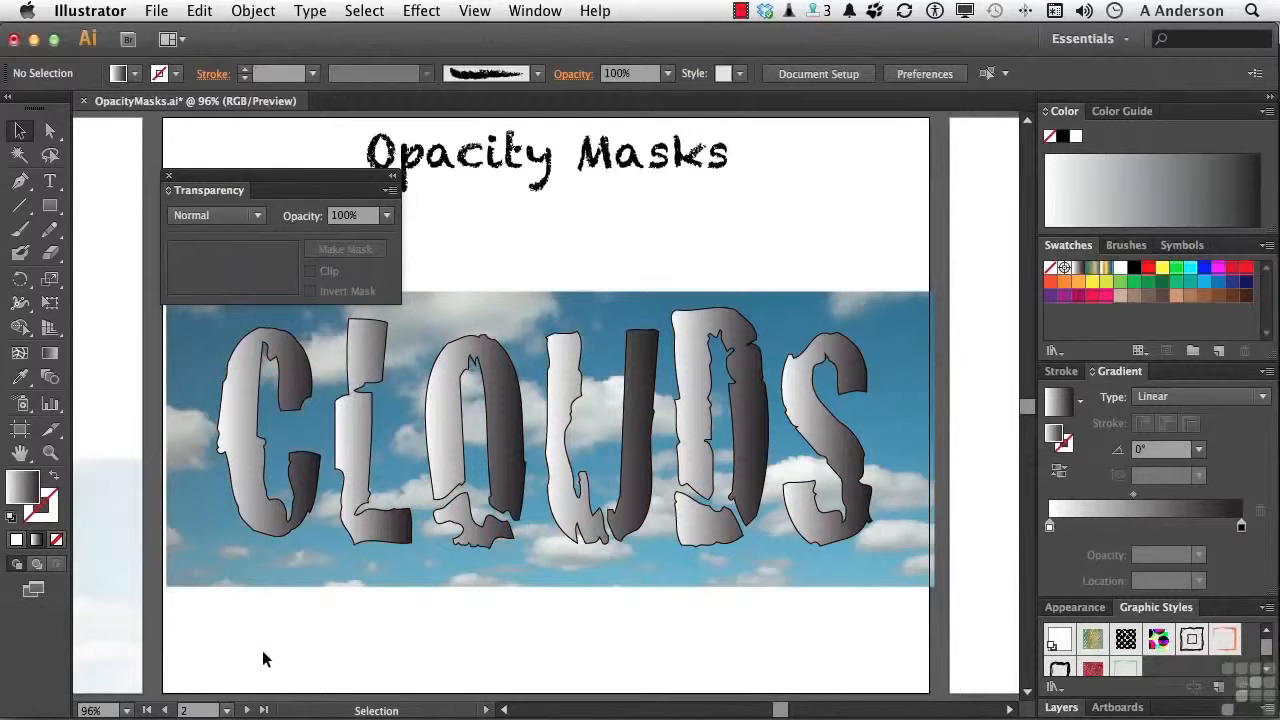
On the third artboard, select the black-and-white landscape photo with the multicoloured rectangle behind it and make an opacity mask
click(246, 710)
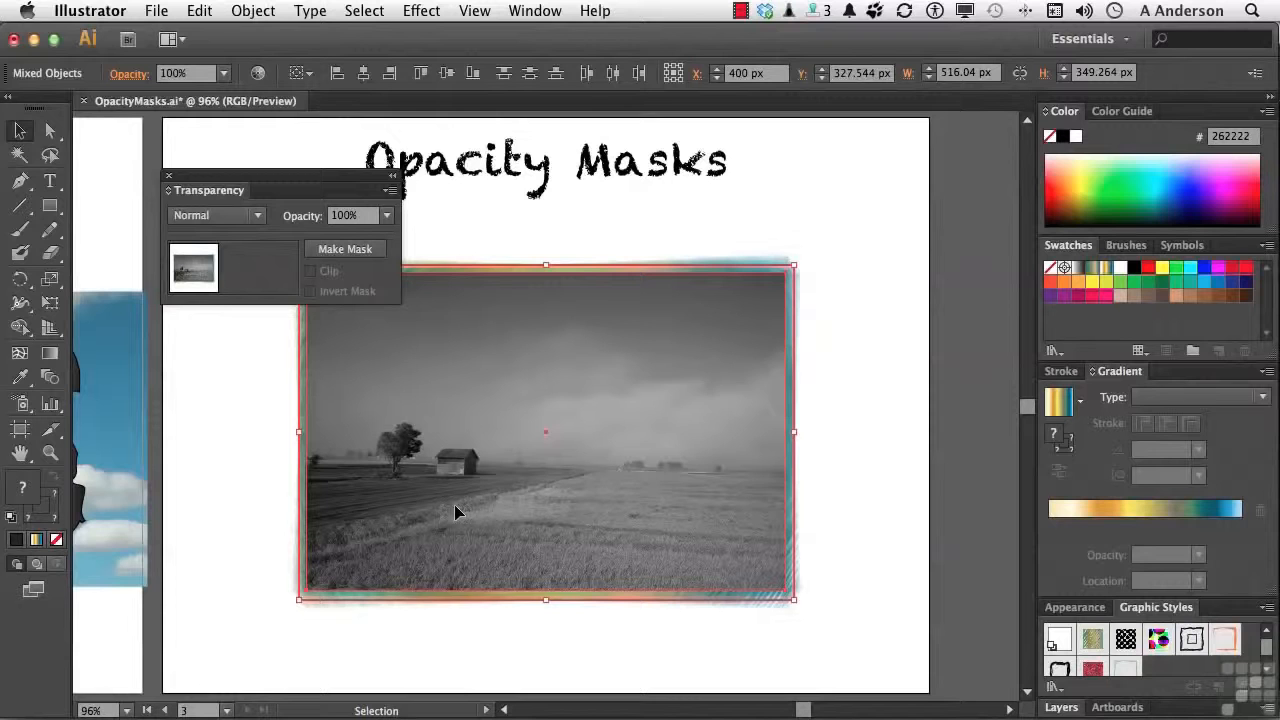
drag(863, 348, 855, 379)
click(835, 372)
key(super+z)
click(853, 371)
drag(853, 372, 685, 409)
click(344, 249)
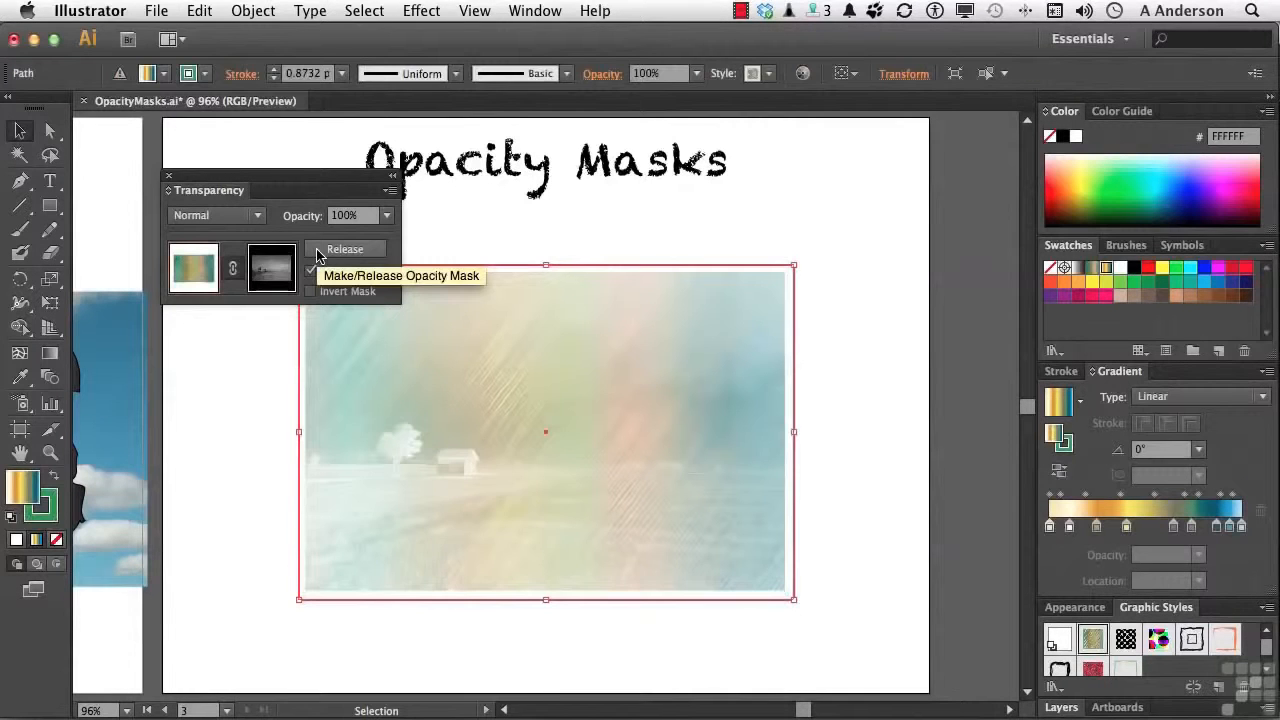